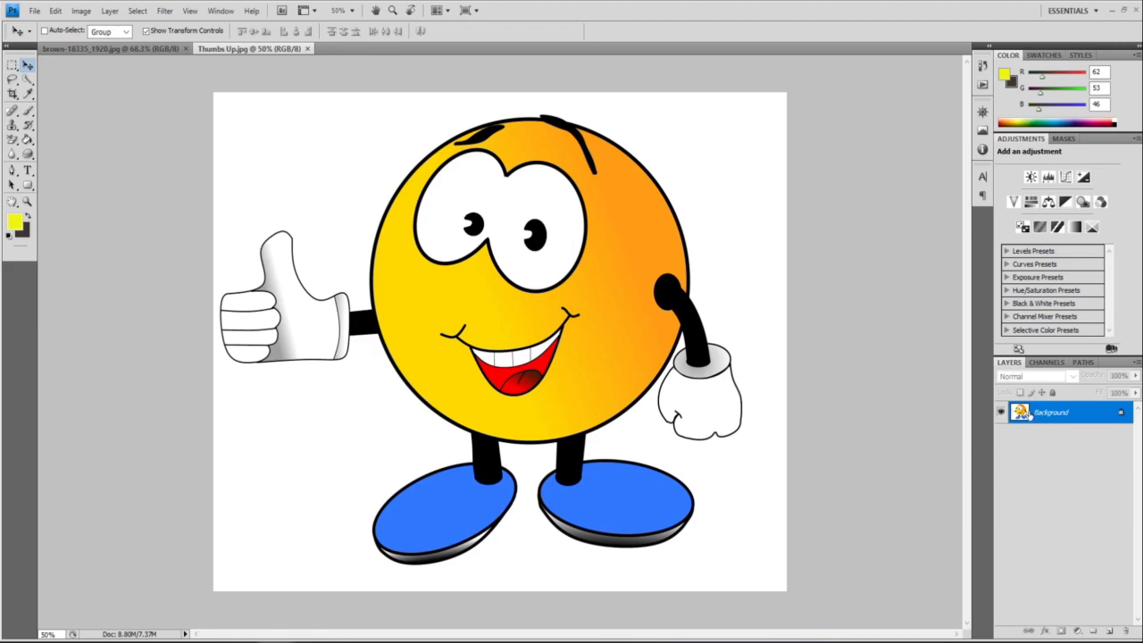
Step: Convert the locked Background into an editable layer and delete the white area around the cartoon with the Magic Wand
double_click(1029, 416)
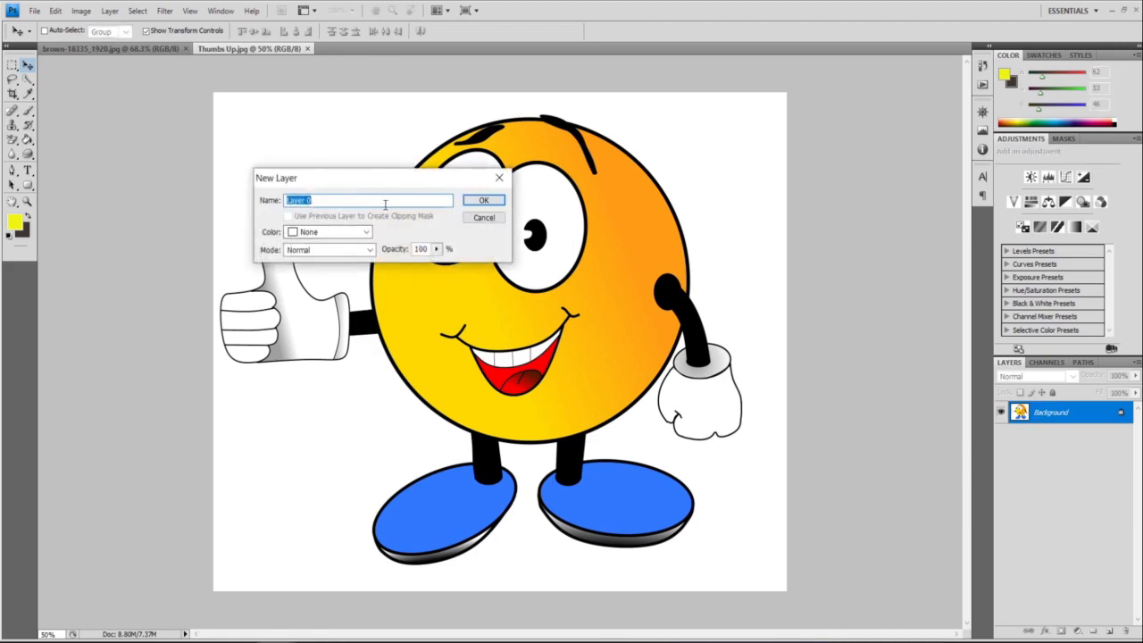
click(484, 201)
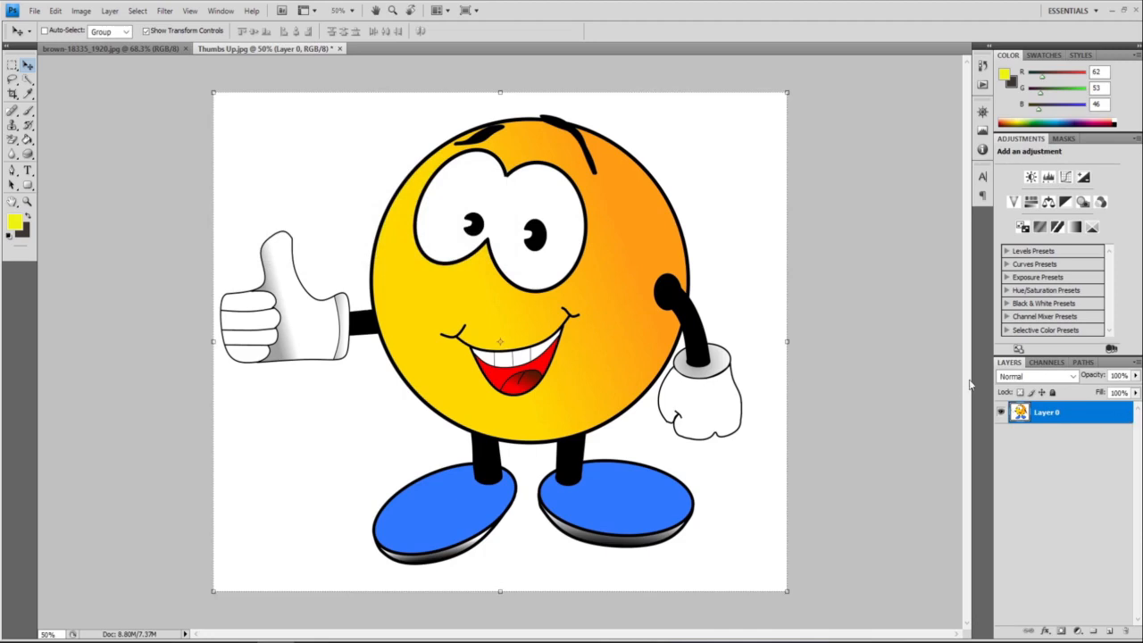
click(29, 80)
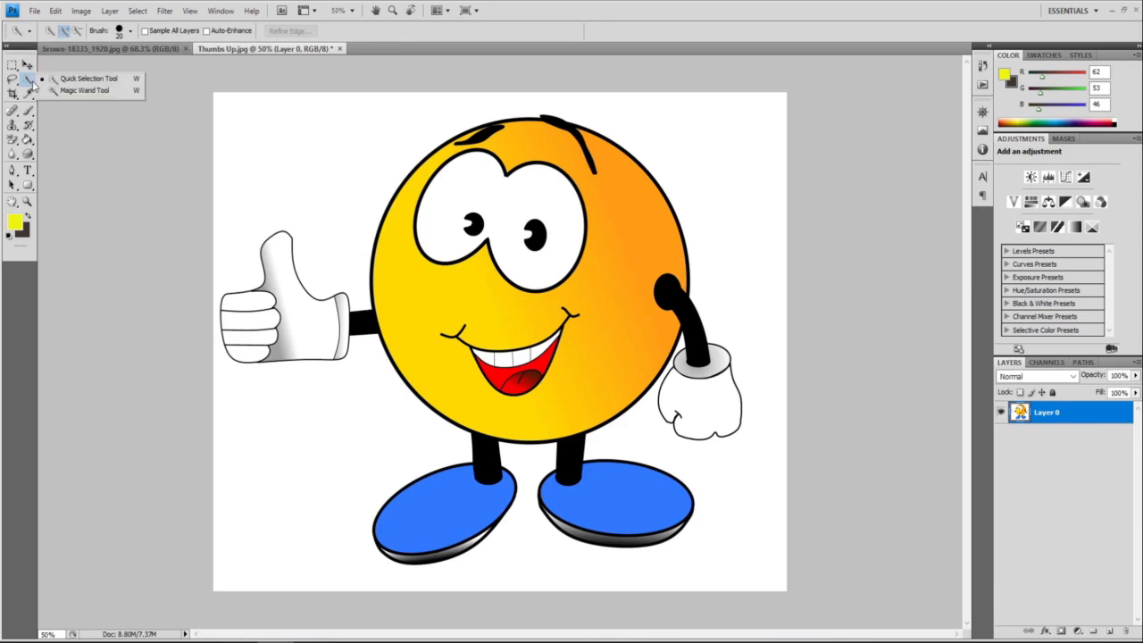
click(72, 92)
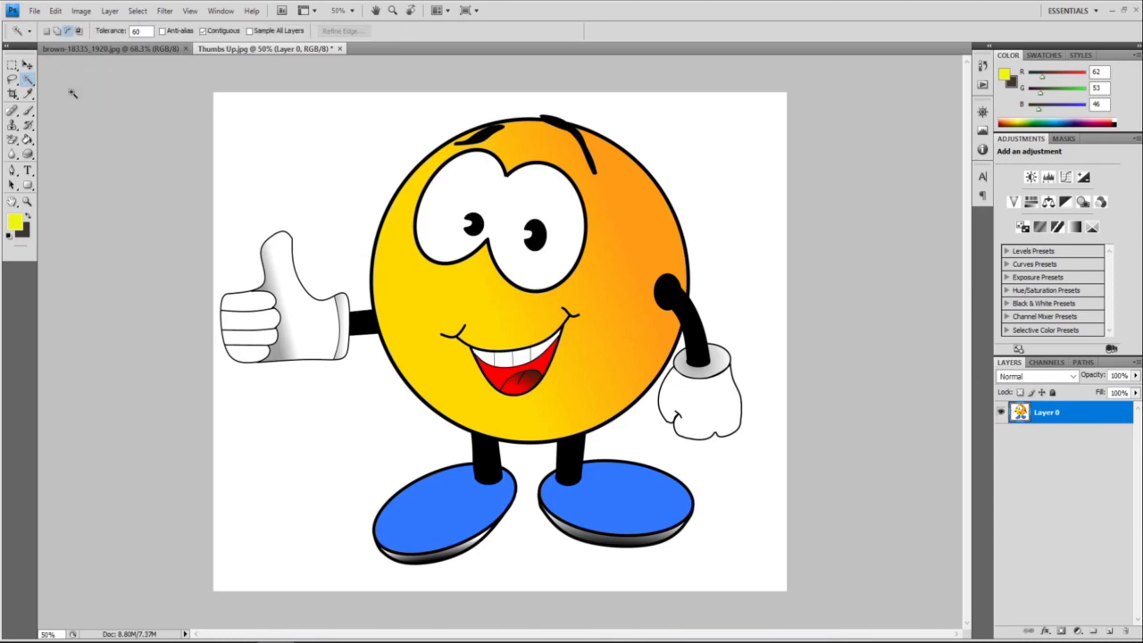
click(311, 158)
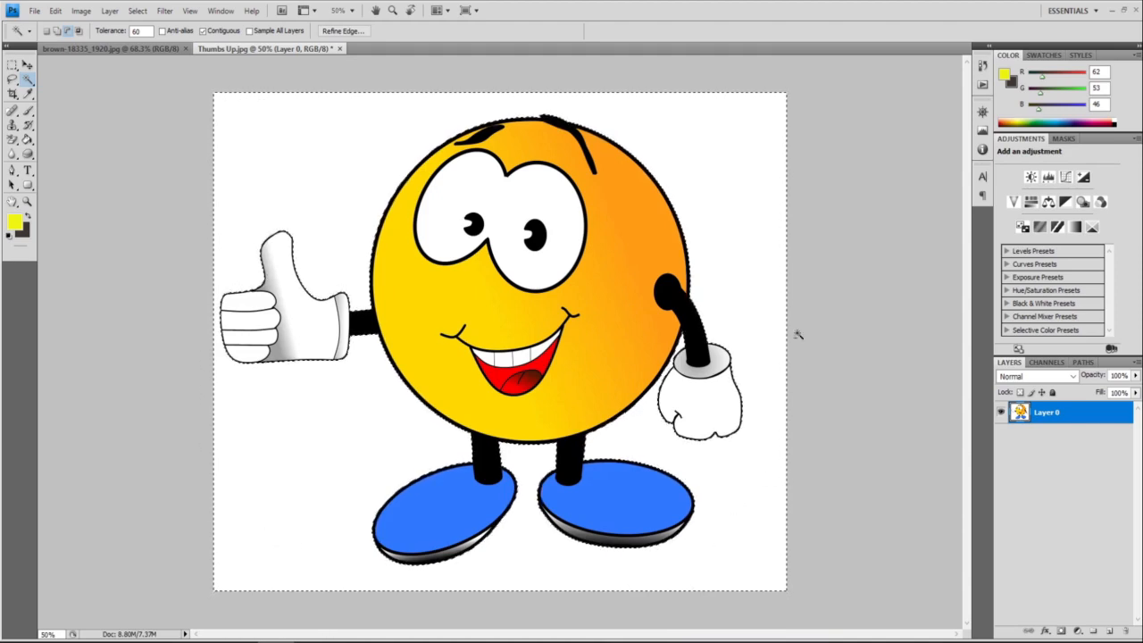
click(482, 187)
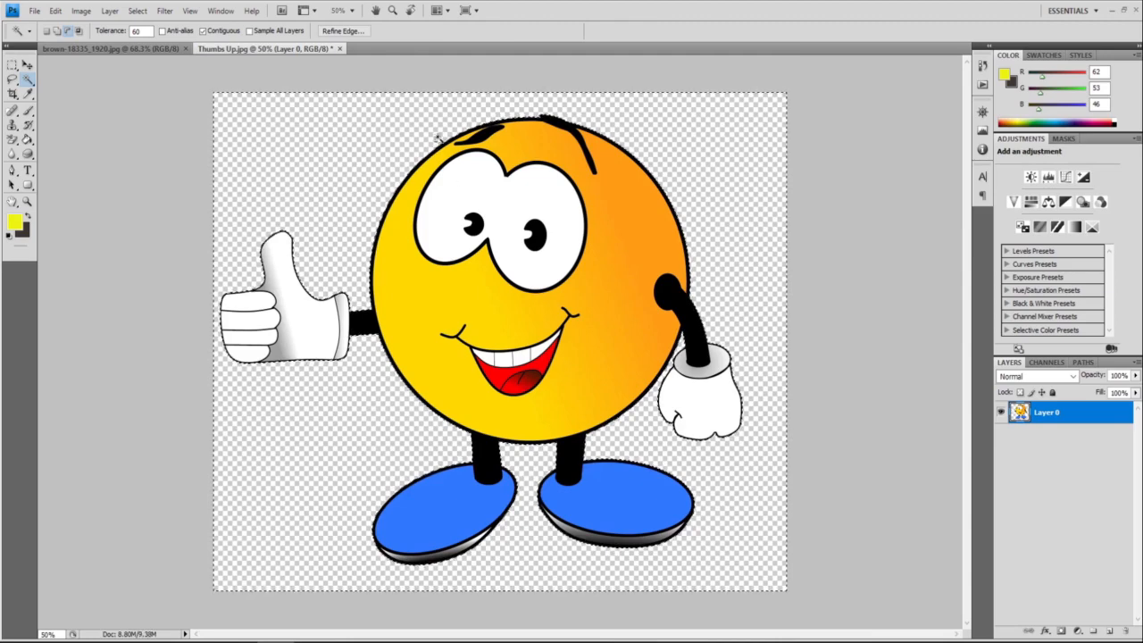
Step: Export the cartoon for the web as a transparent PNG-24 named Thumbs-Up.png in the Images folder, replacing the existing file
click(34, 11)
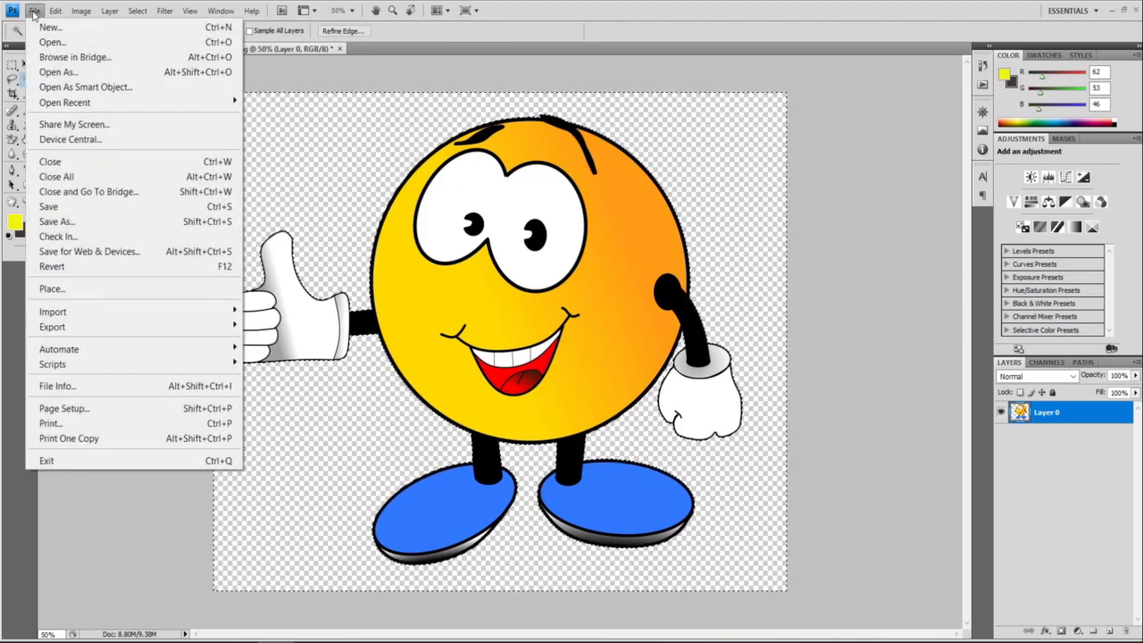
click(87, 252)
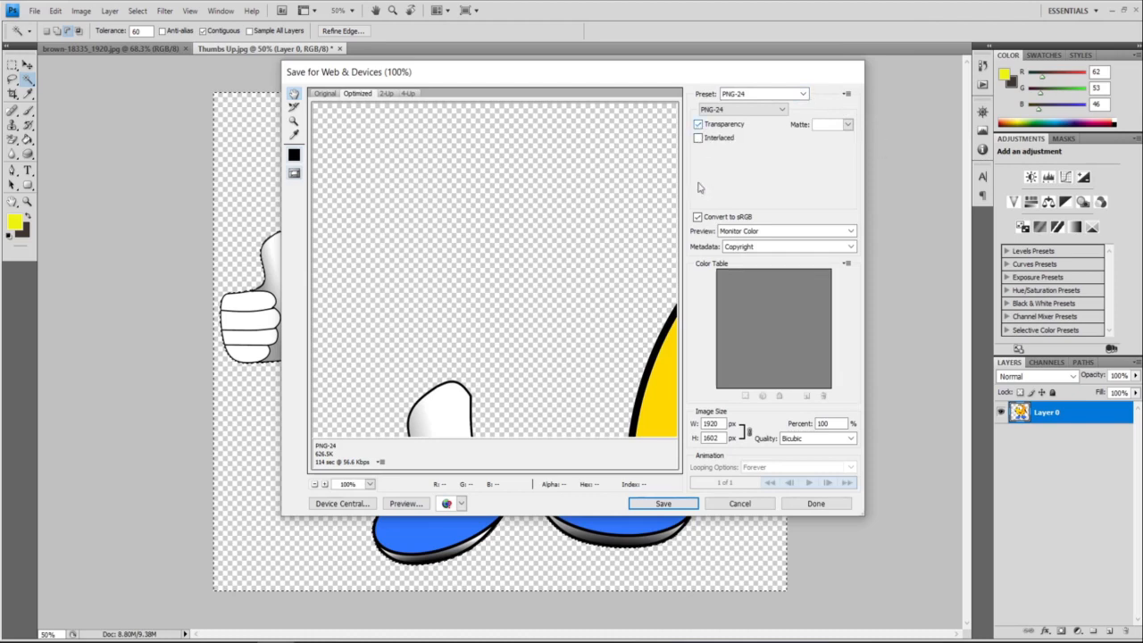
click(662, 504)
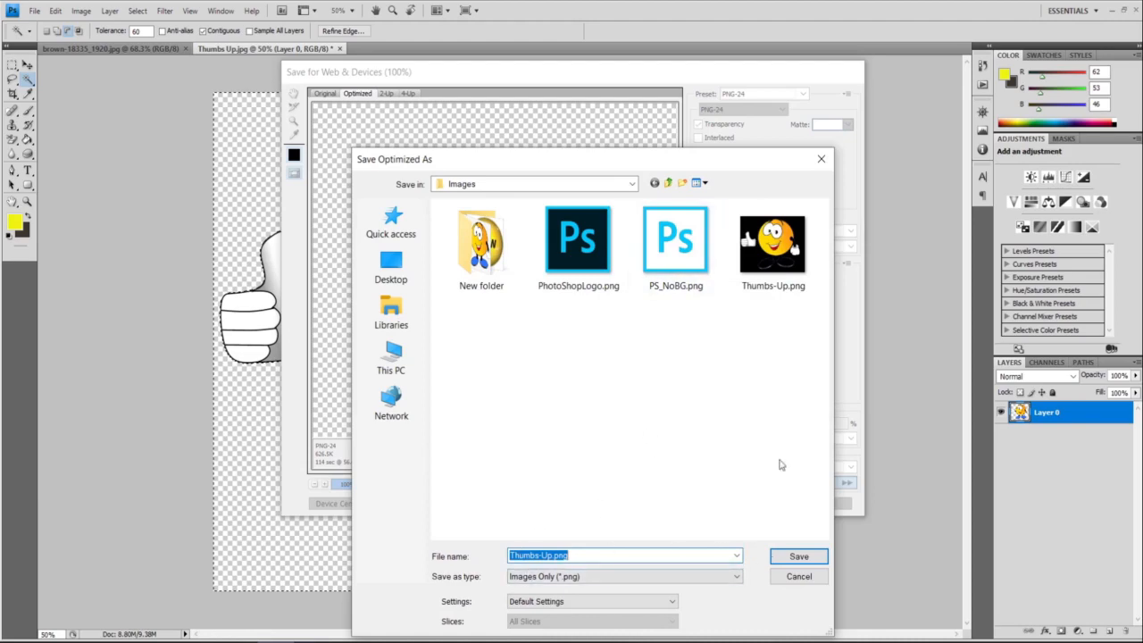
click(762, 270)
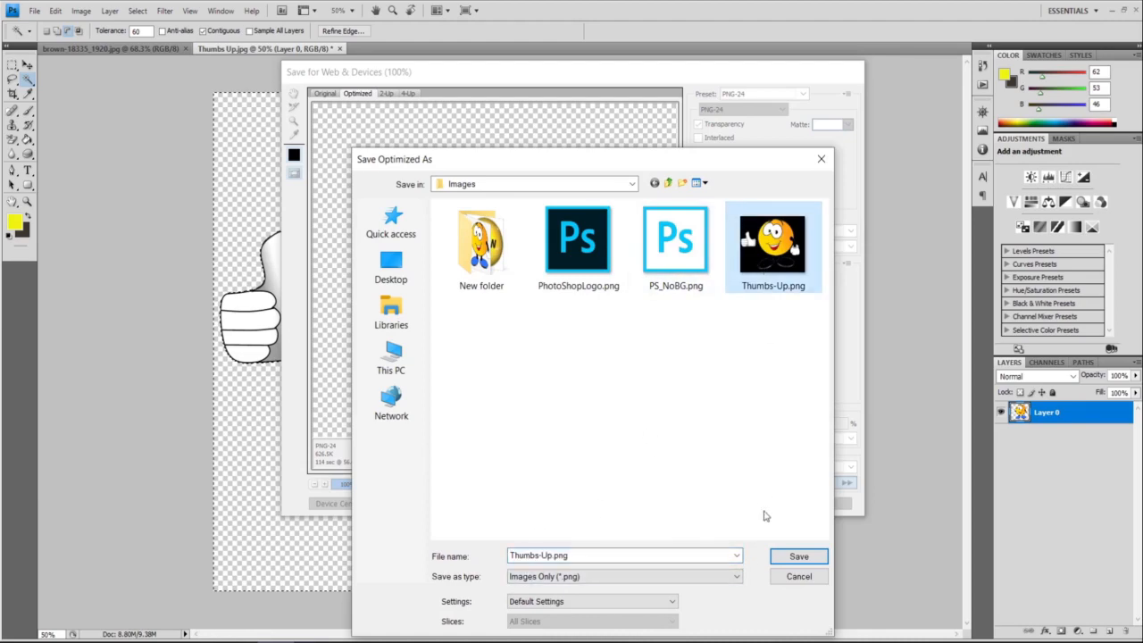
click(801, 556)
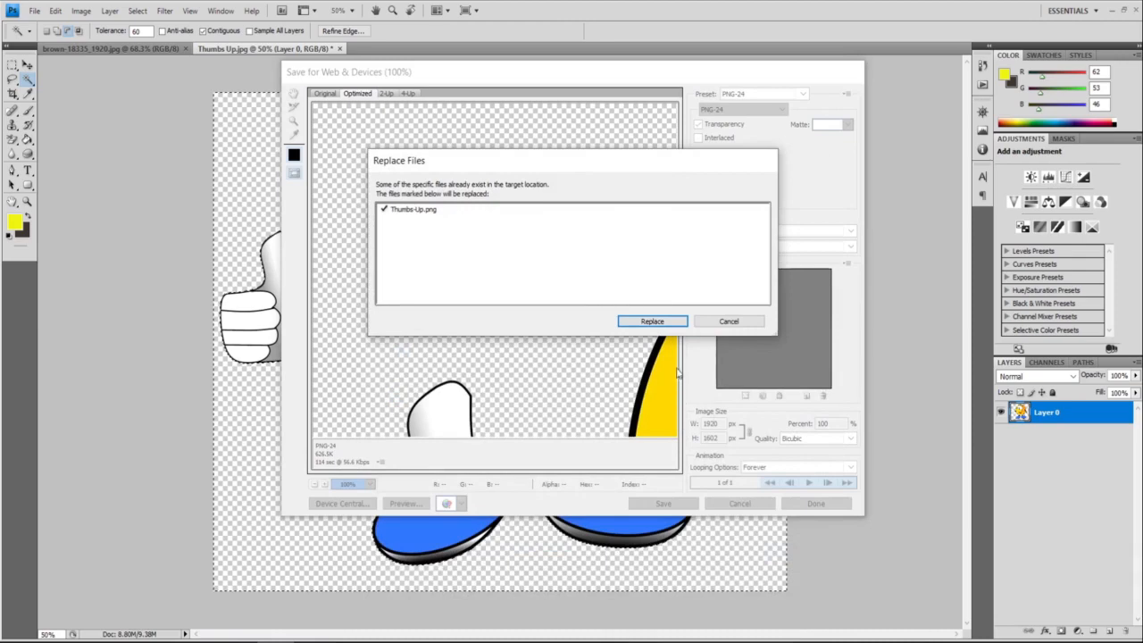
click(652, 322)
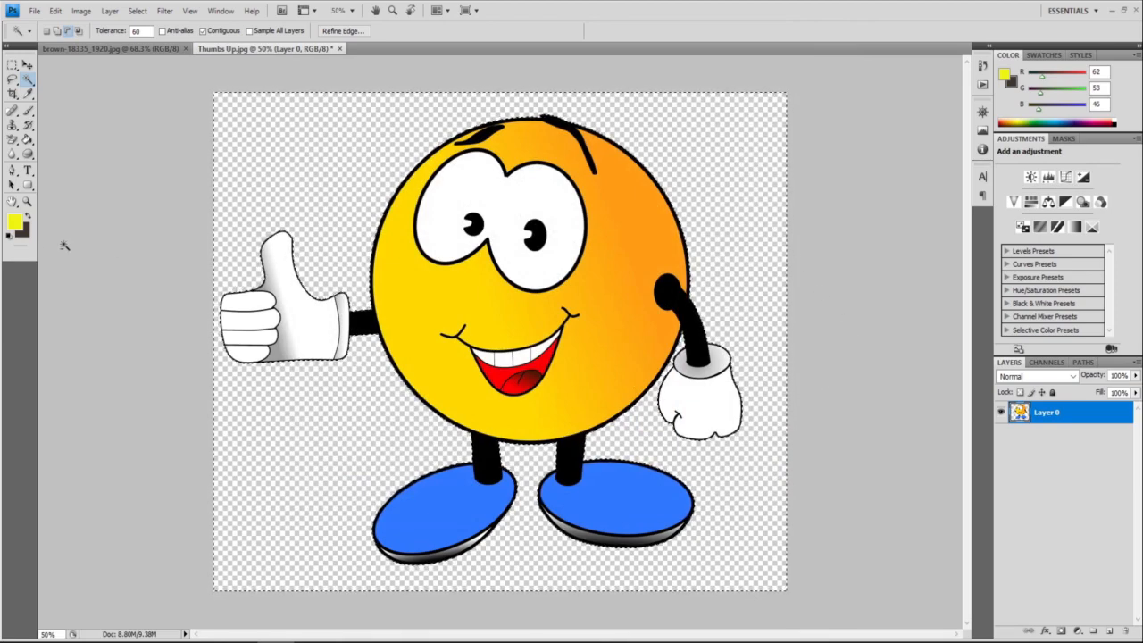
Step: Place a yellow rounded rectangle with a 10 px radius over the whole canvas behind the cartoon layer and toggle its visibility
click(28, 186)
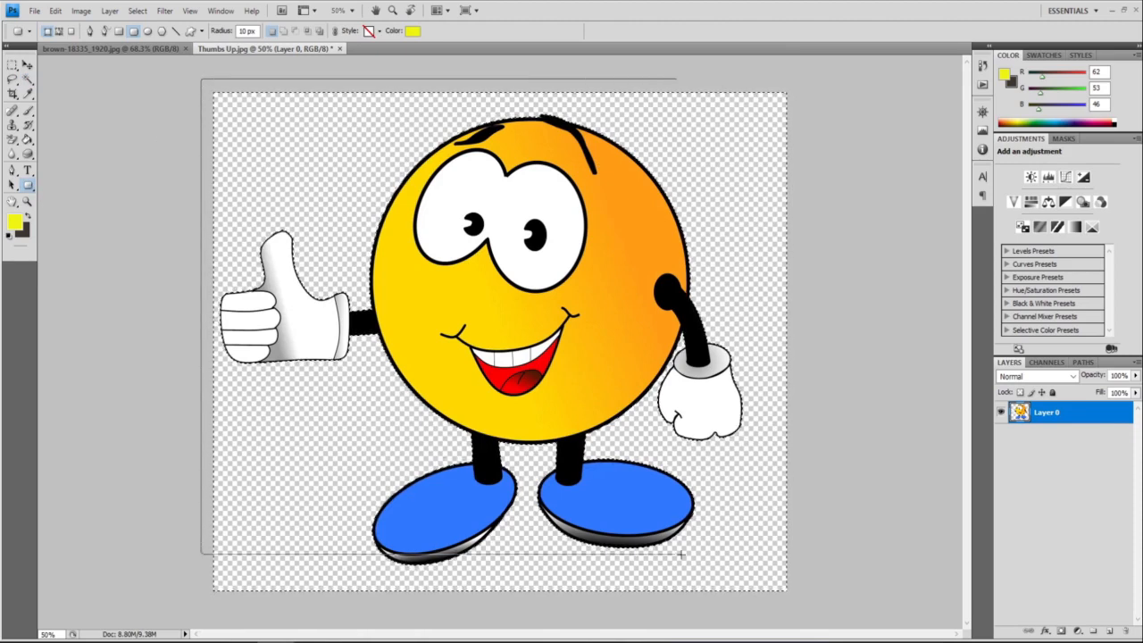
drag(681, 554, 806, 597)
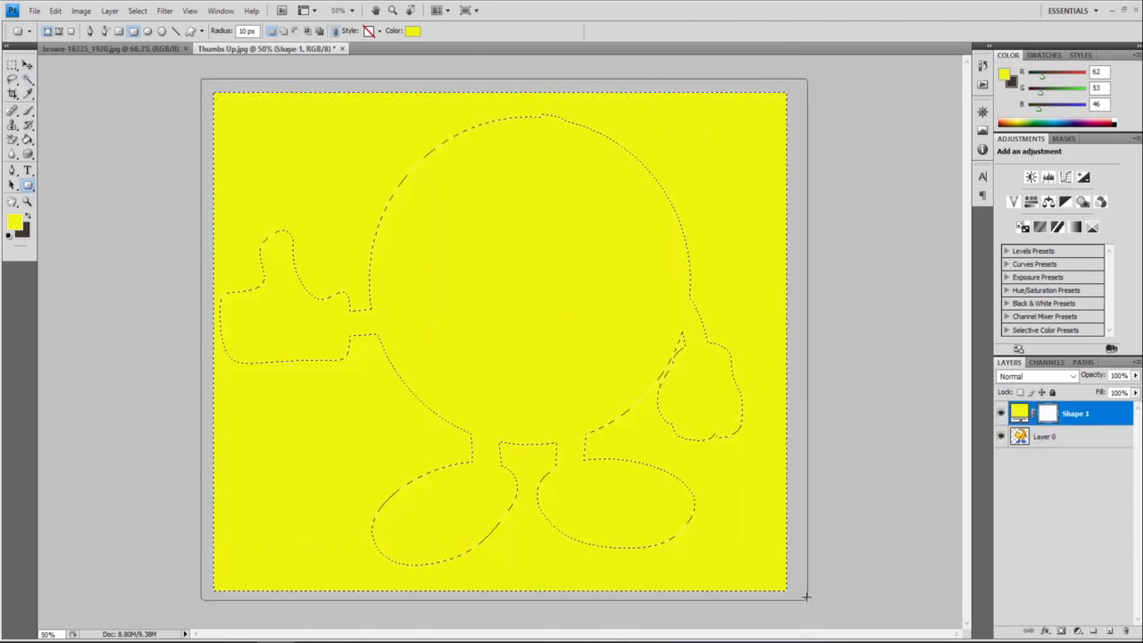
double_click(1075, 414)
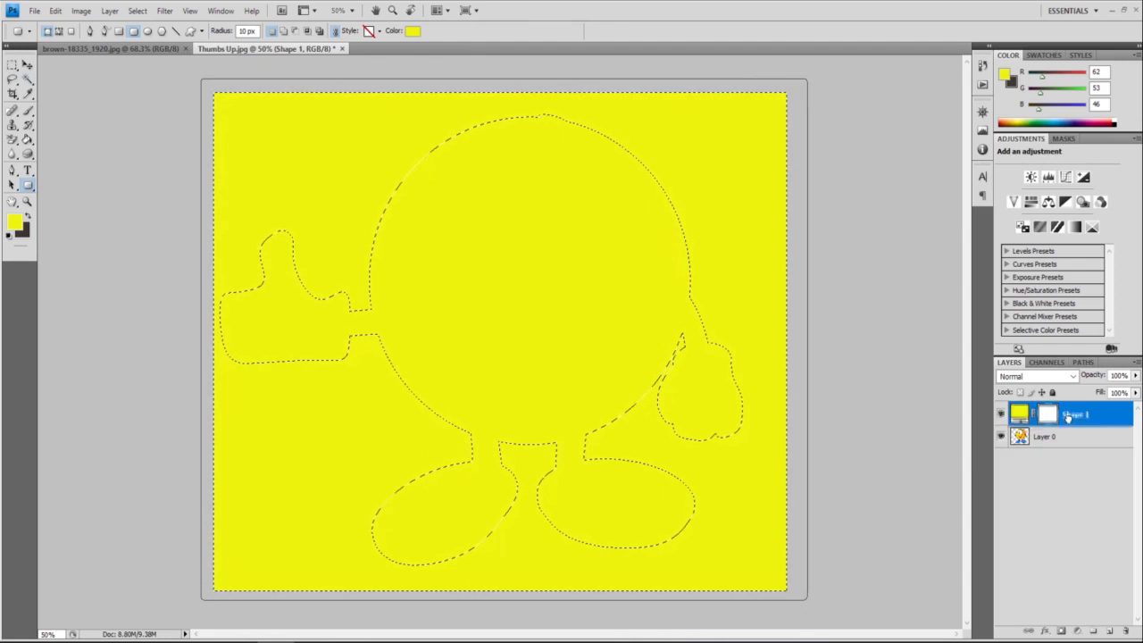
drag(1068, 418, 1066, 451)
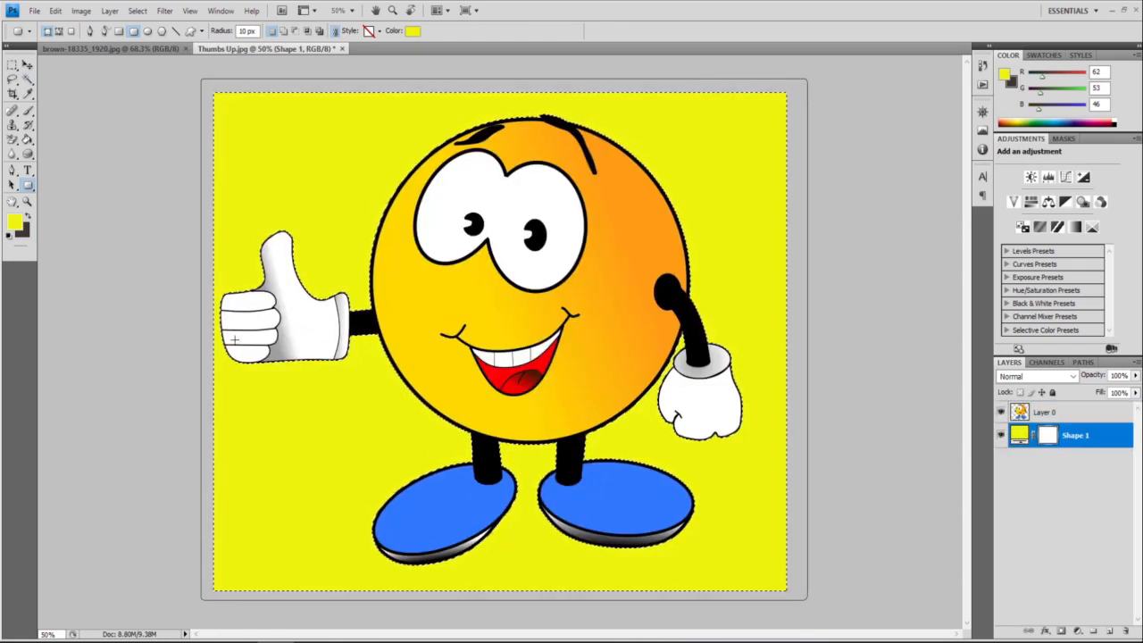
click(1001, 435)
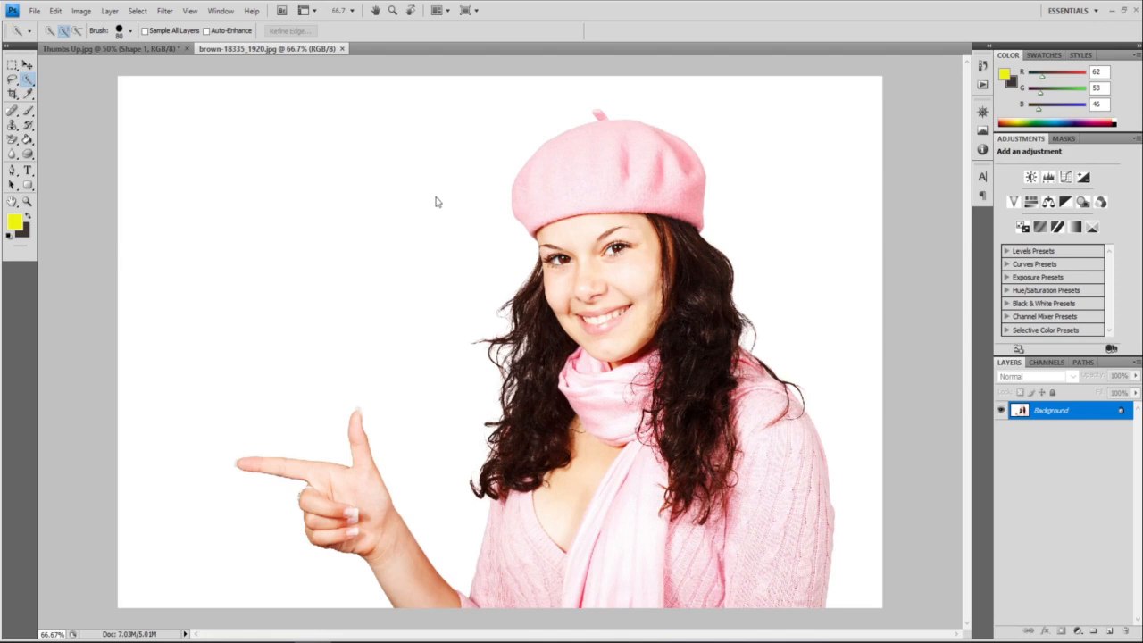
Step: In brown-18335_1920.jpg, duplicate the Background layer as Background copy and hide the original layer
right_click(1030, 410)
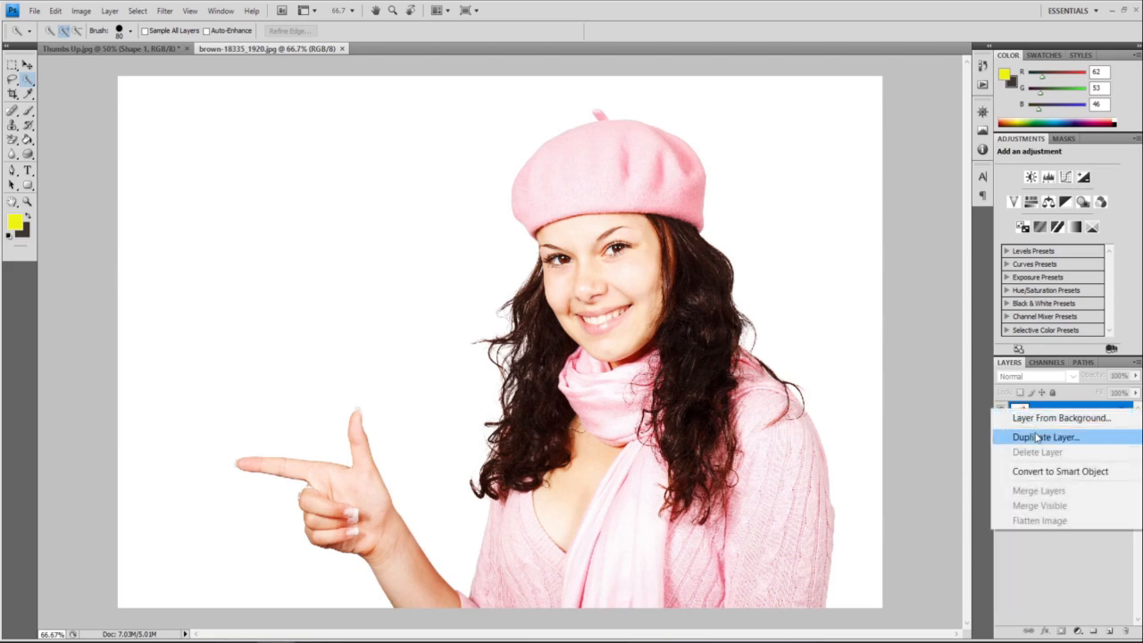
click(1037, 436)
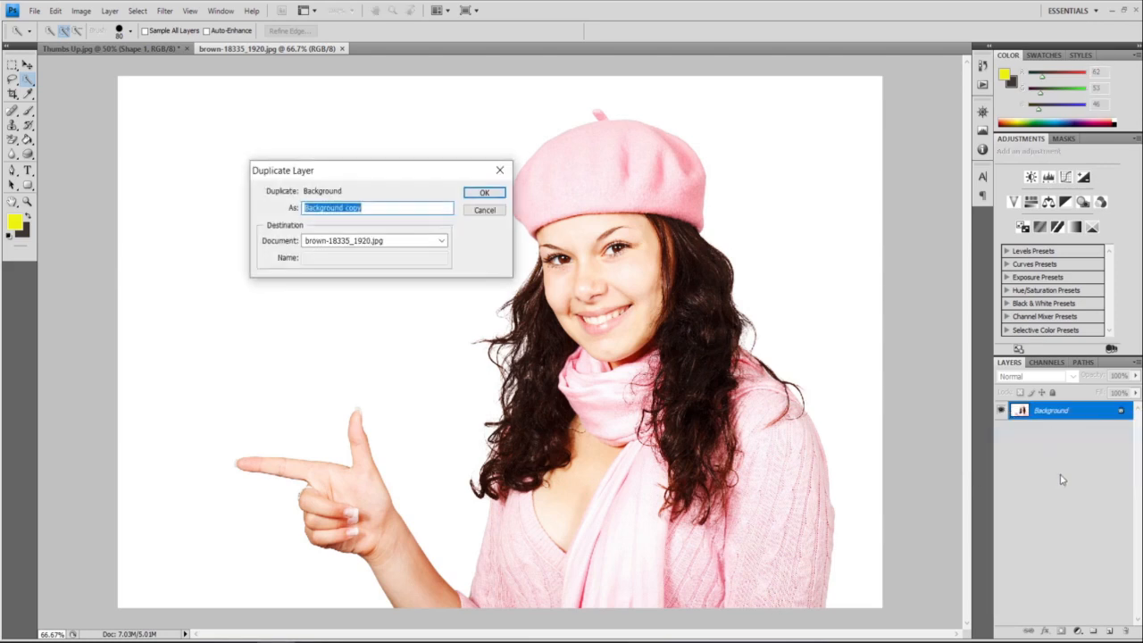
click(481, 193)
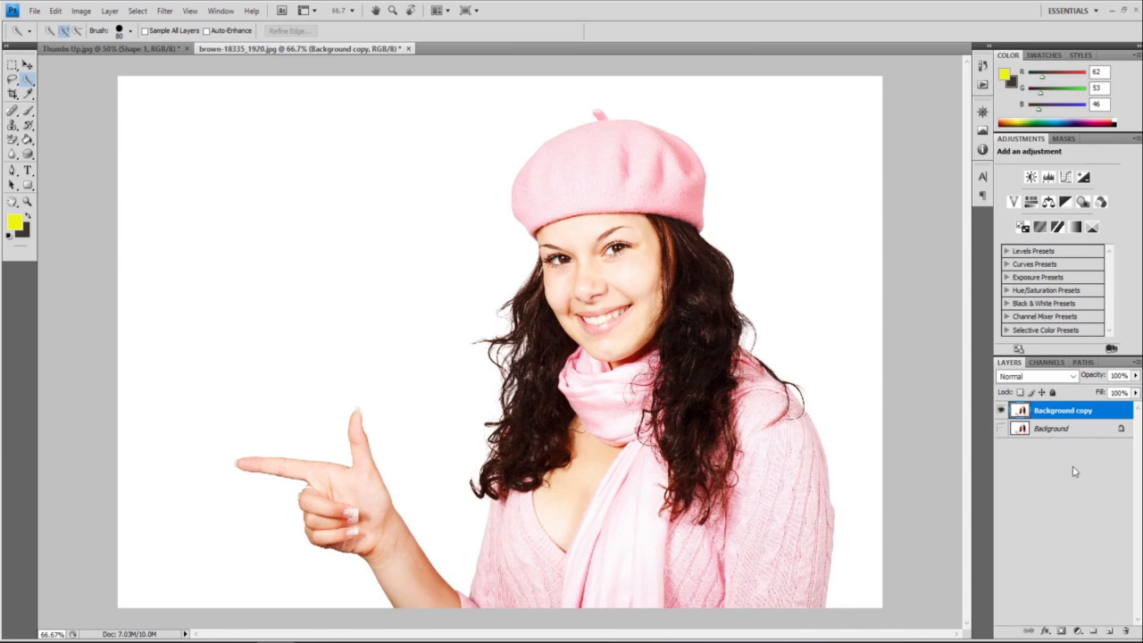
click(1001, 428)
Step: Try deleting the white backdrop around the woman with the Magic Wand, then undo the deletion and clear the selection
click(28, 80)
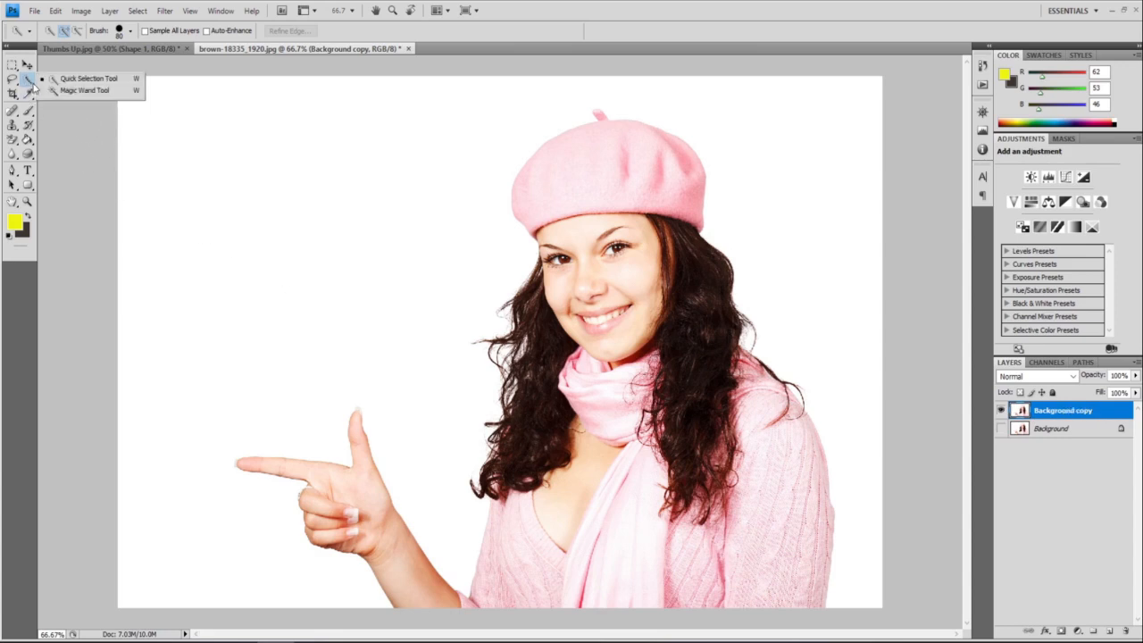
click(84, 92)
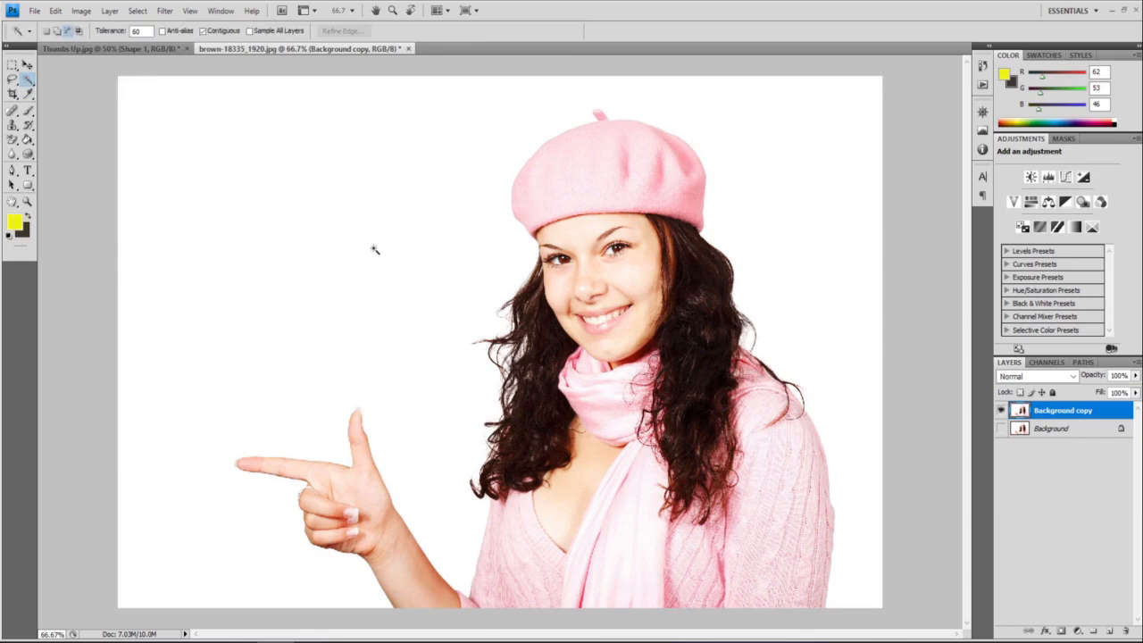
click(400, 260)
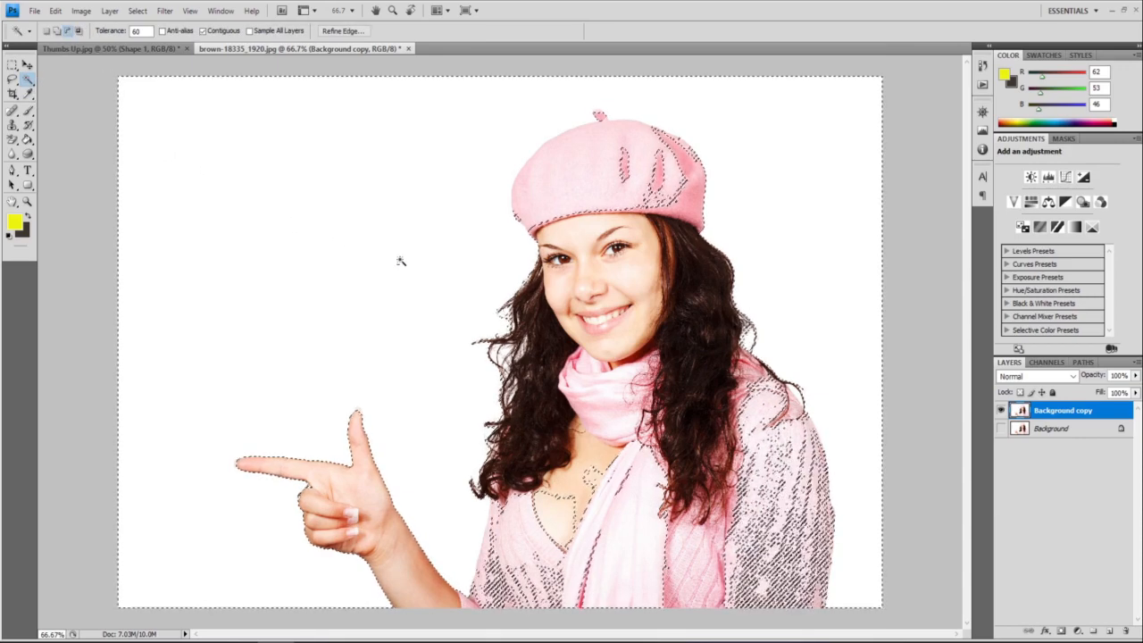
key(Delete)
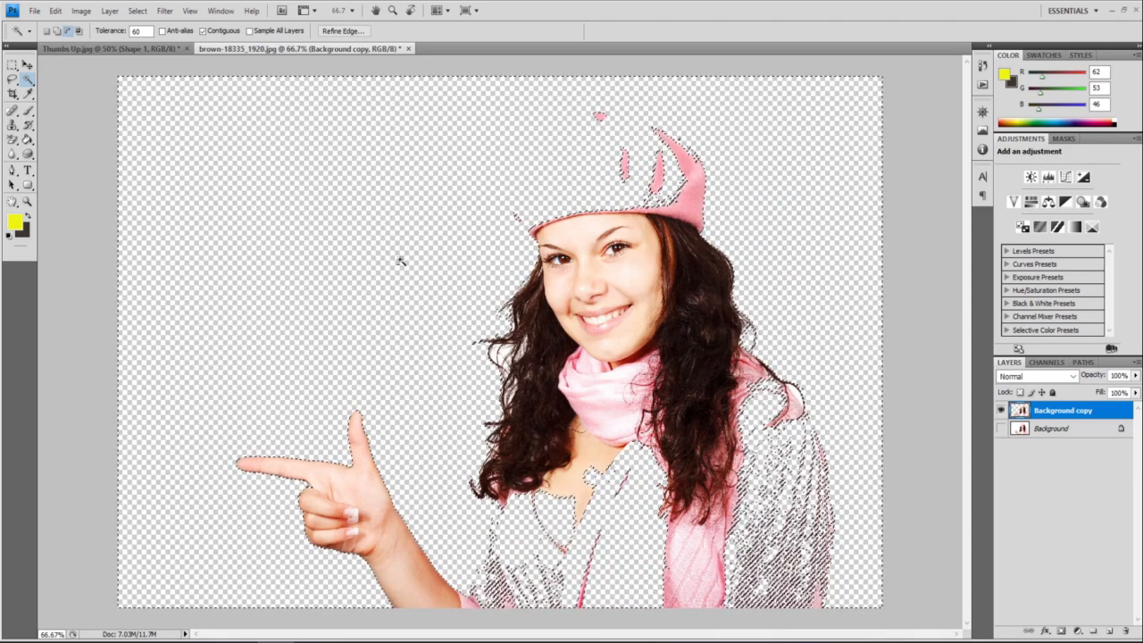
key(ctrl+z)
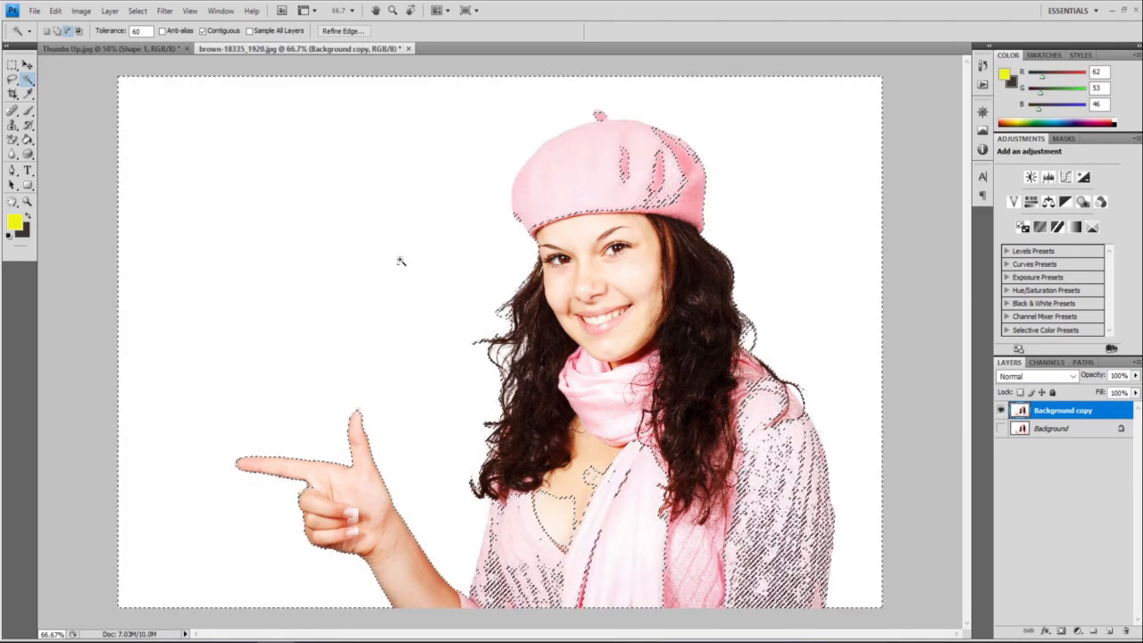
key(ctrl+d)
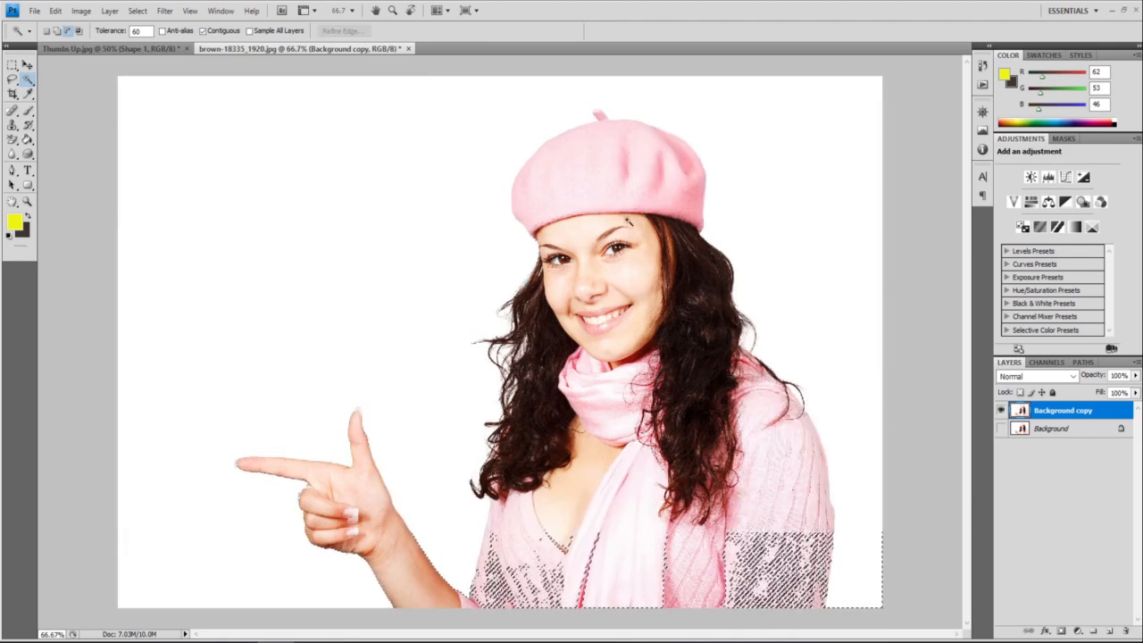
Step: Select the white area around the raised thumb using the Quick Selection tool with a 50 px brush
click(29, 81)
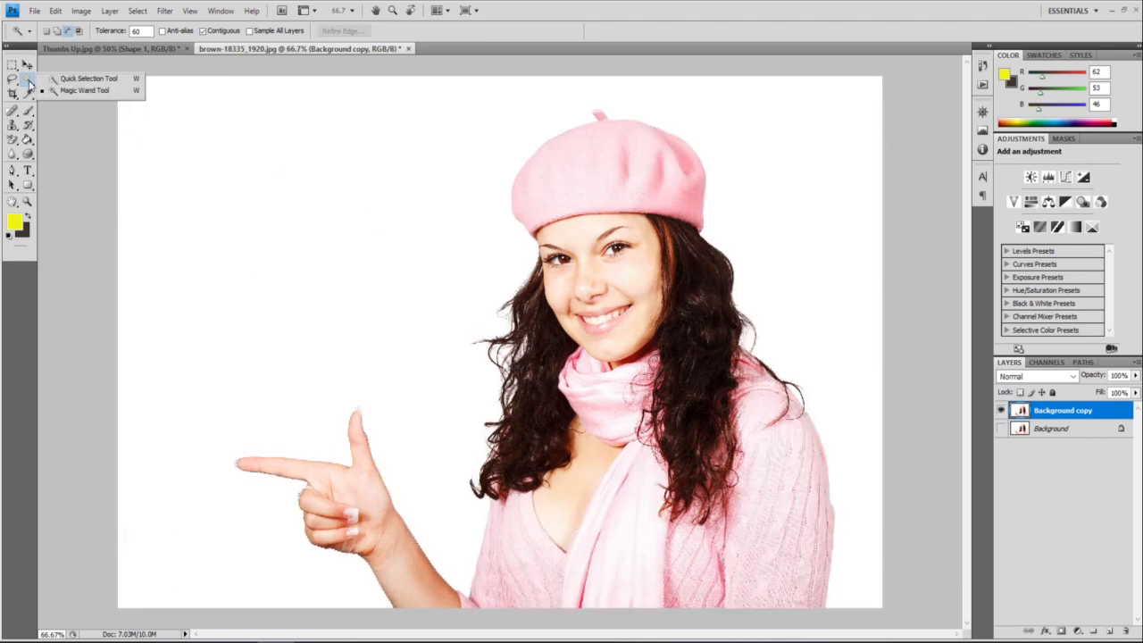
click(87, 78)
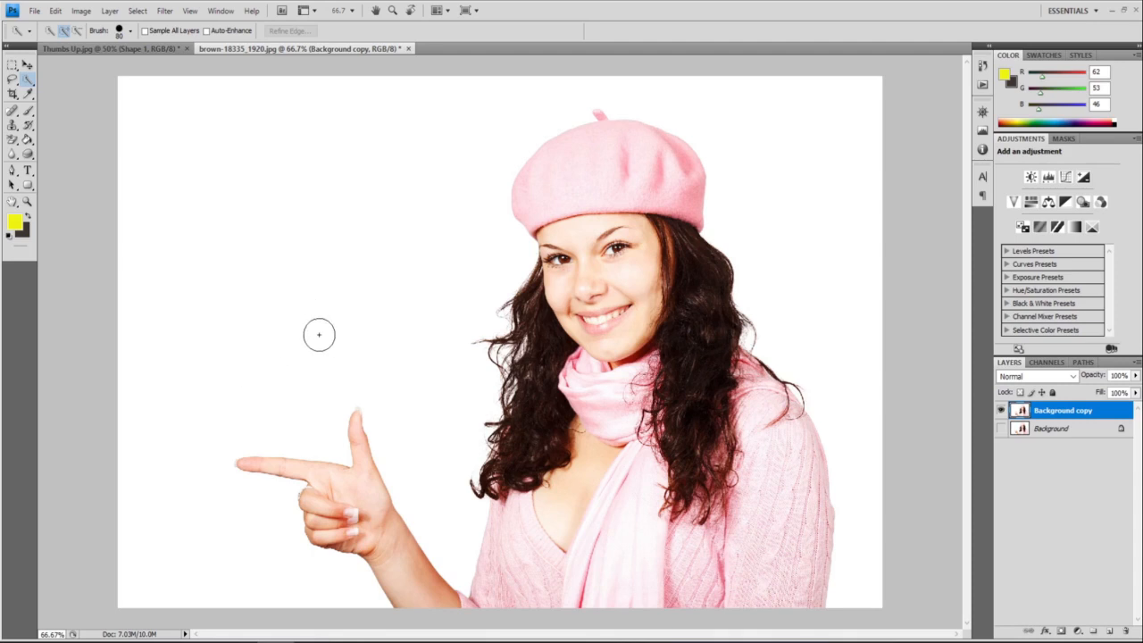
key(bracketleft)
key(bracketleft)
key(bracketleft)
scroll(347, 363, up, 4)
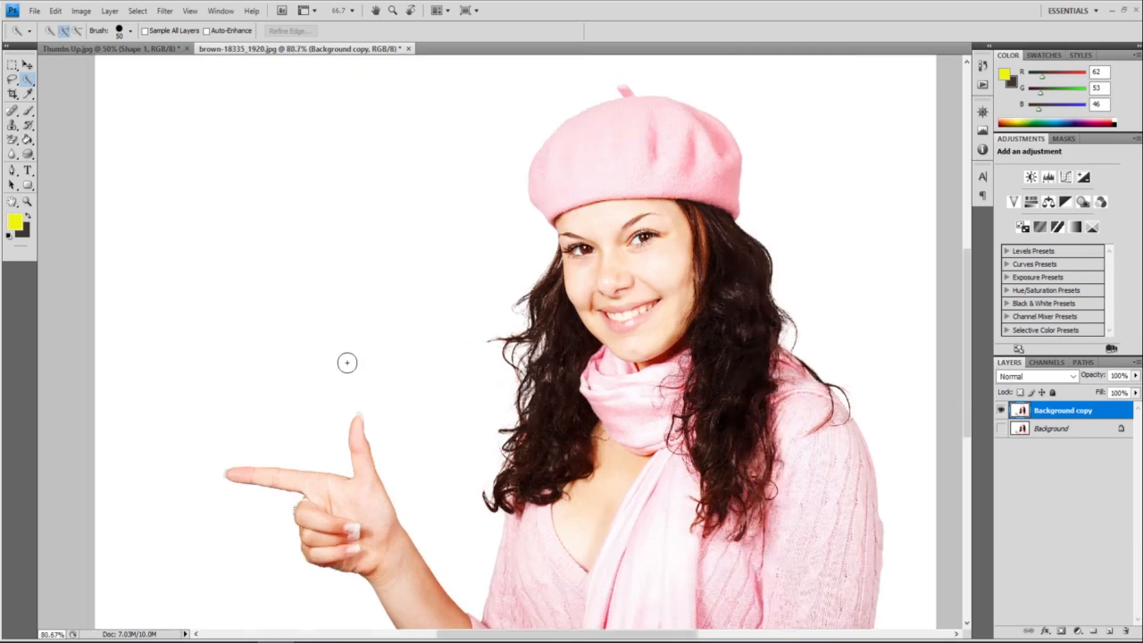
scroll(348, 363, up, 4)
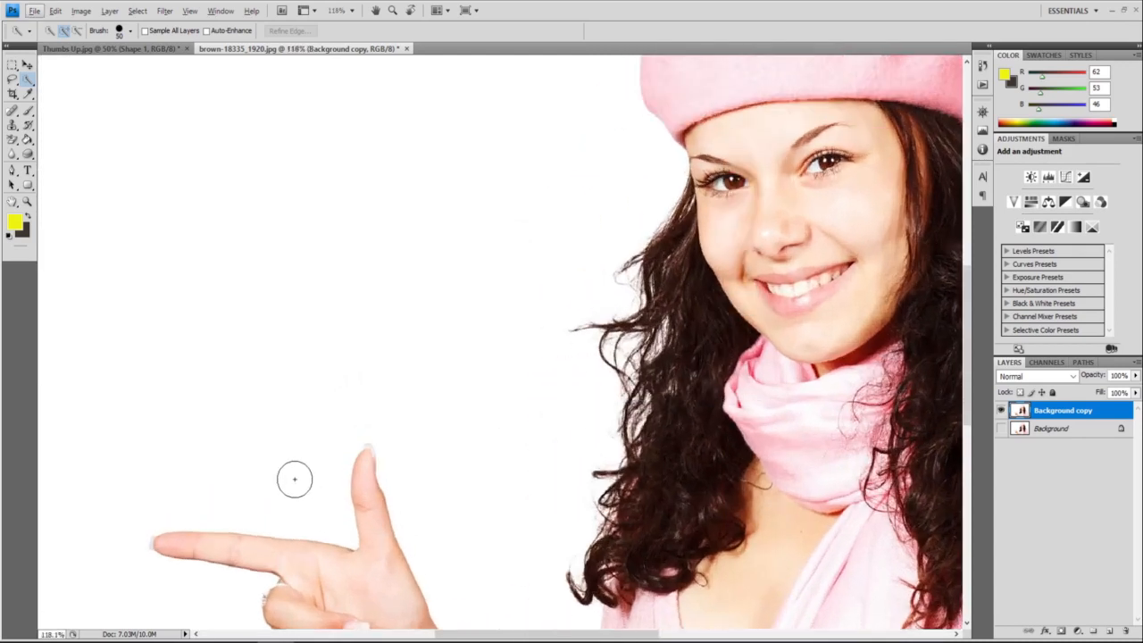
click(28, 78)
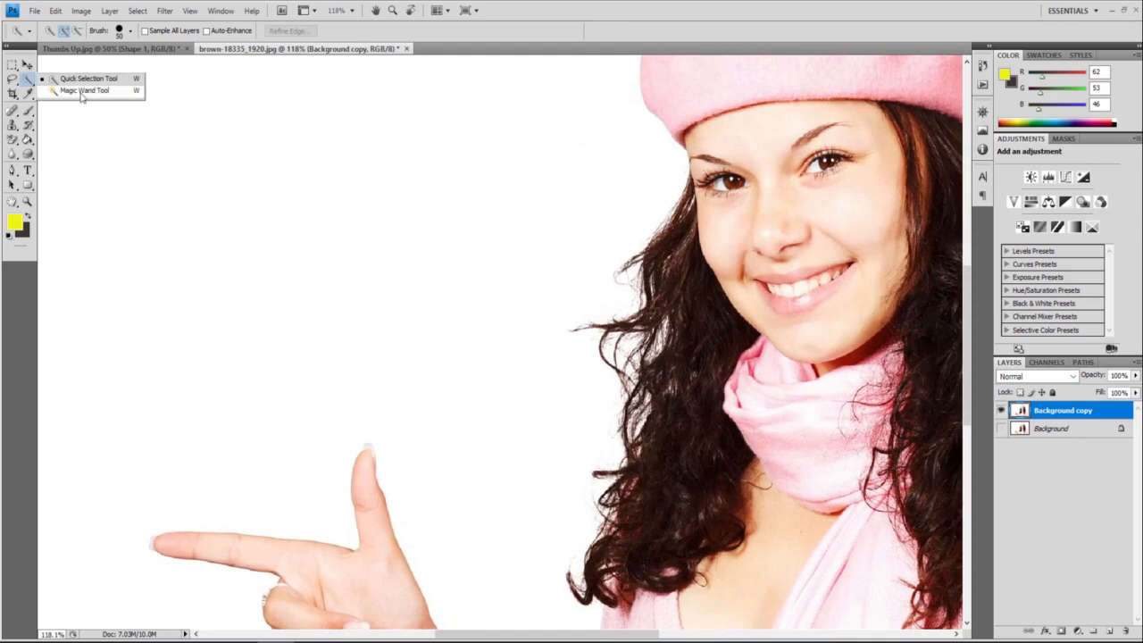
click(315, 509)
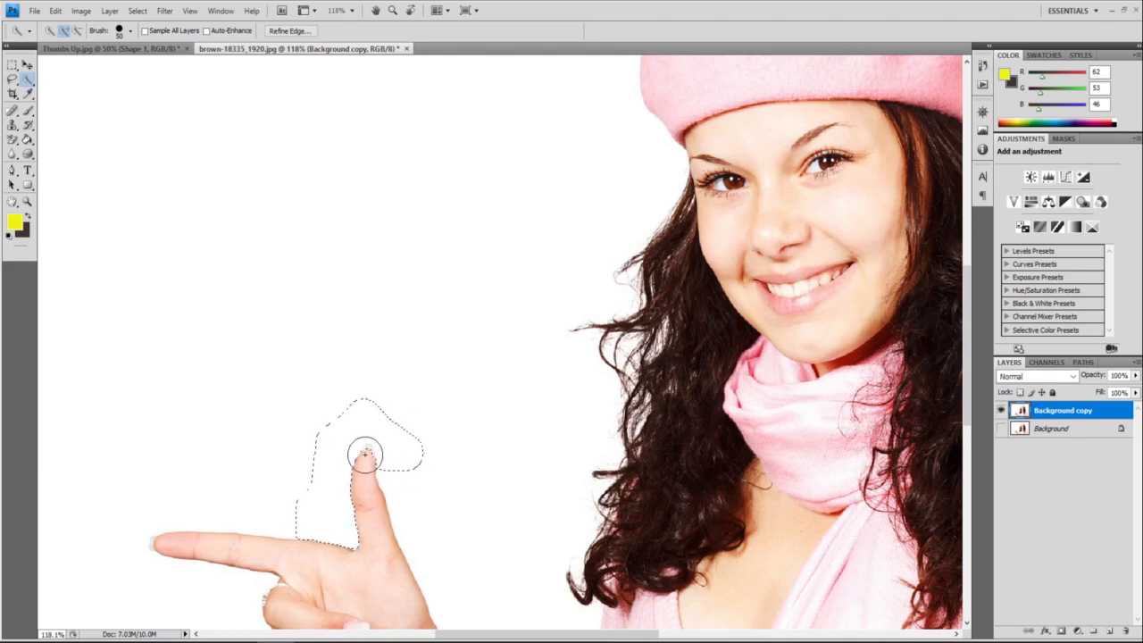
Step: Correct the selection at the thumb tip, extend it to the hair with a 20 px brush, and delete the selected white area
click(78, 32)
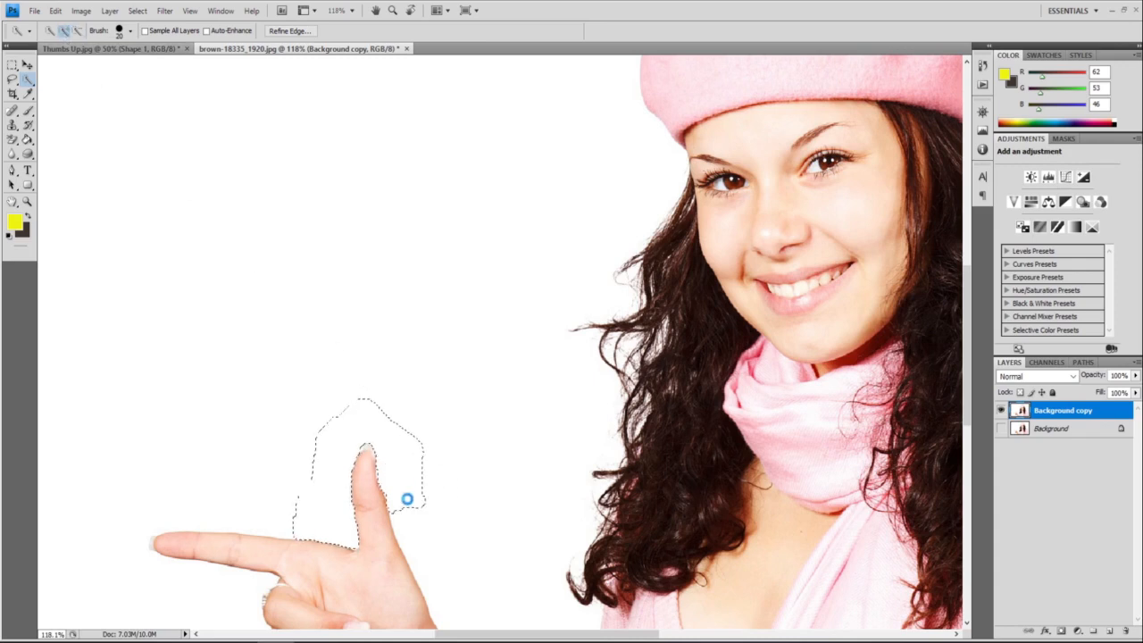
drag(434, 561, 434, 545)
mouse_move(451, 602)
mouse_down()
mouse_move(467, 610)
mouse_move(501, 580)
mouse_move(582, 425)
mouse_up()
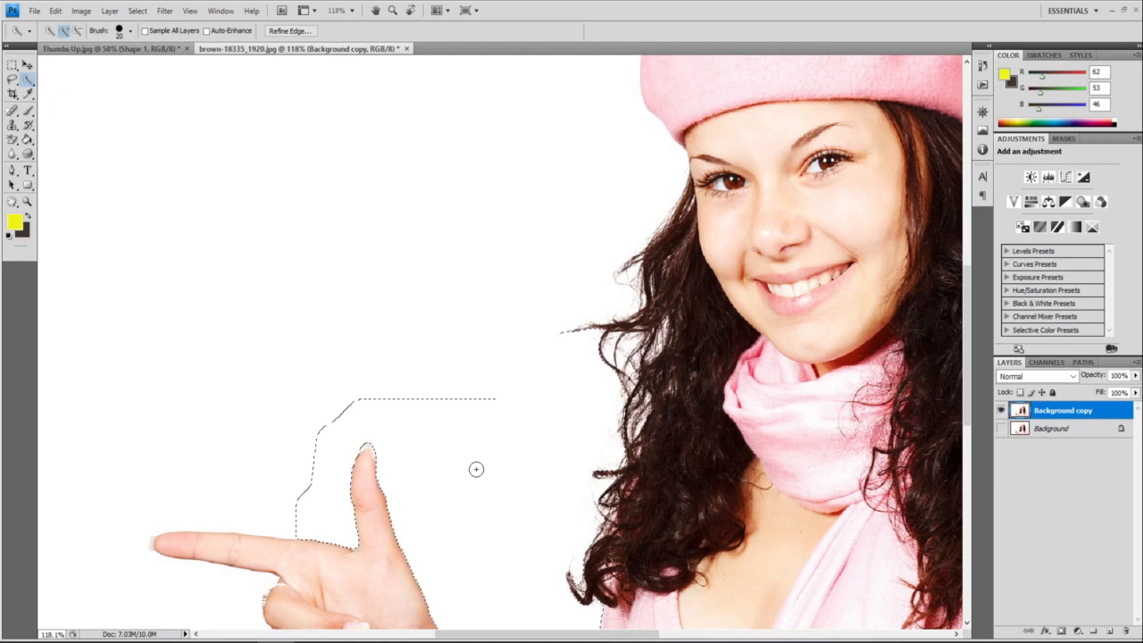
key(Delete)
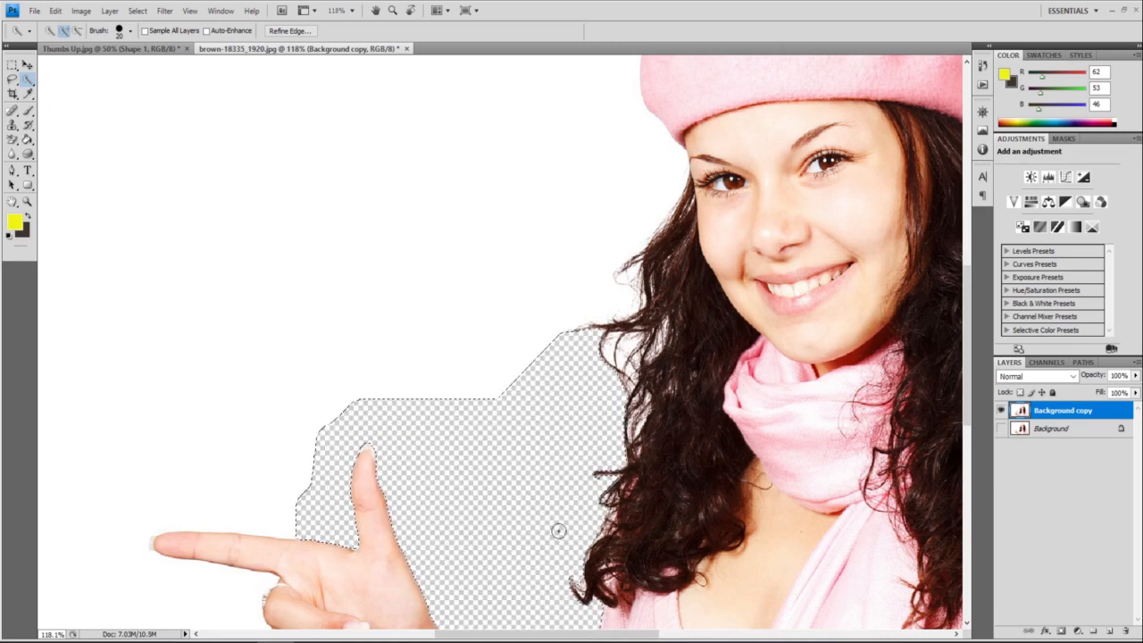
Step: Extend the Quick Selection around the pointing finger and down to the photo's lower-left corner, and delete the selected white area
key(alt)
scroll(564, 494, down, 3)
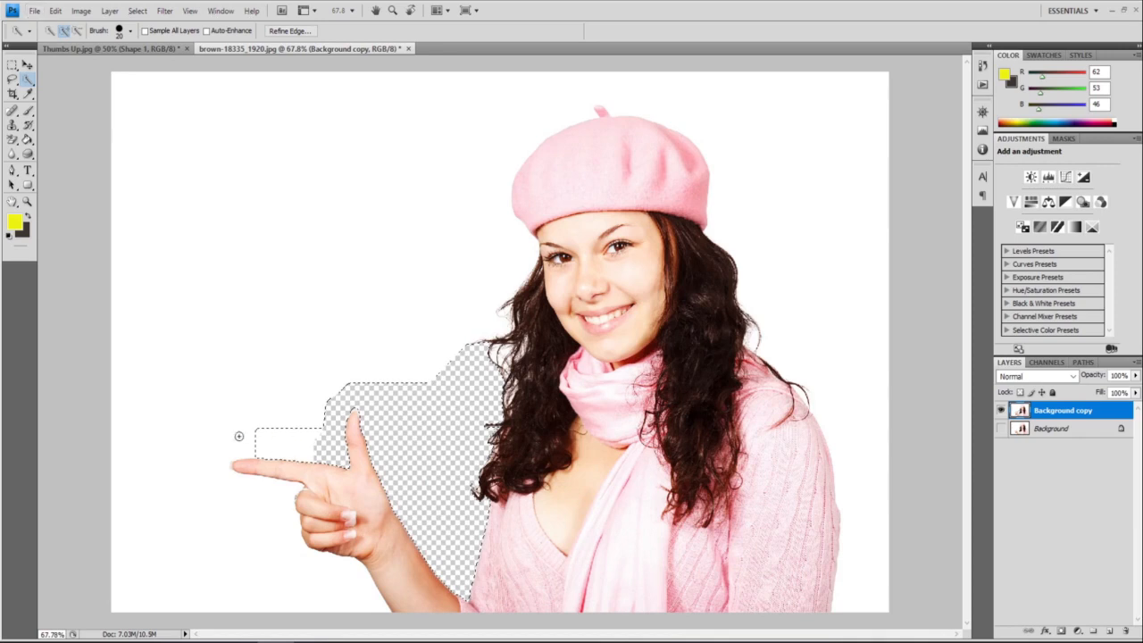
click(271, 542)
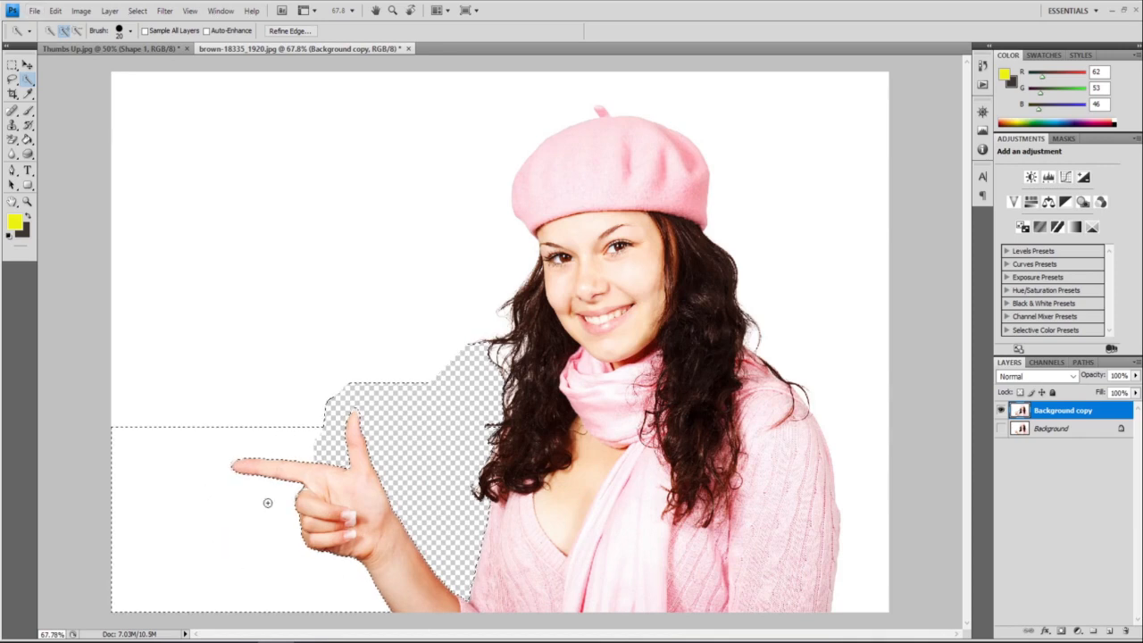
key(Delete)
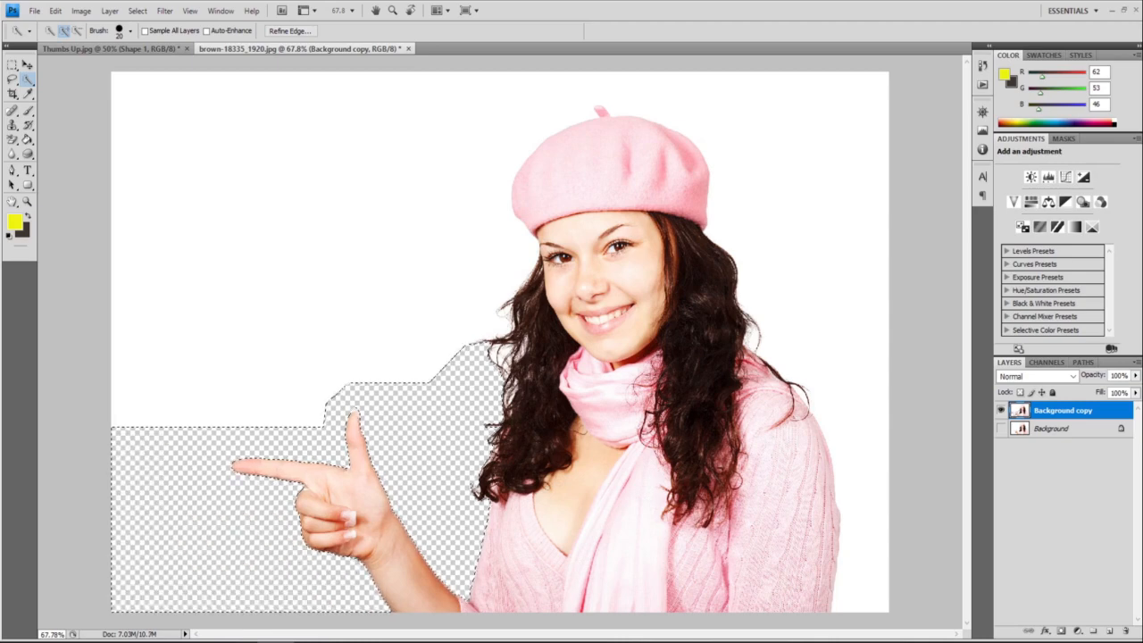
Step: Add the white area beneath the stray hair strands at shoulder height to the selection and delete it
scroll(493, 429, up, 1)
scroll(488, 388, up, 5)
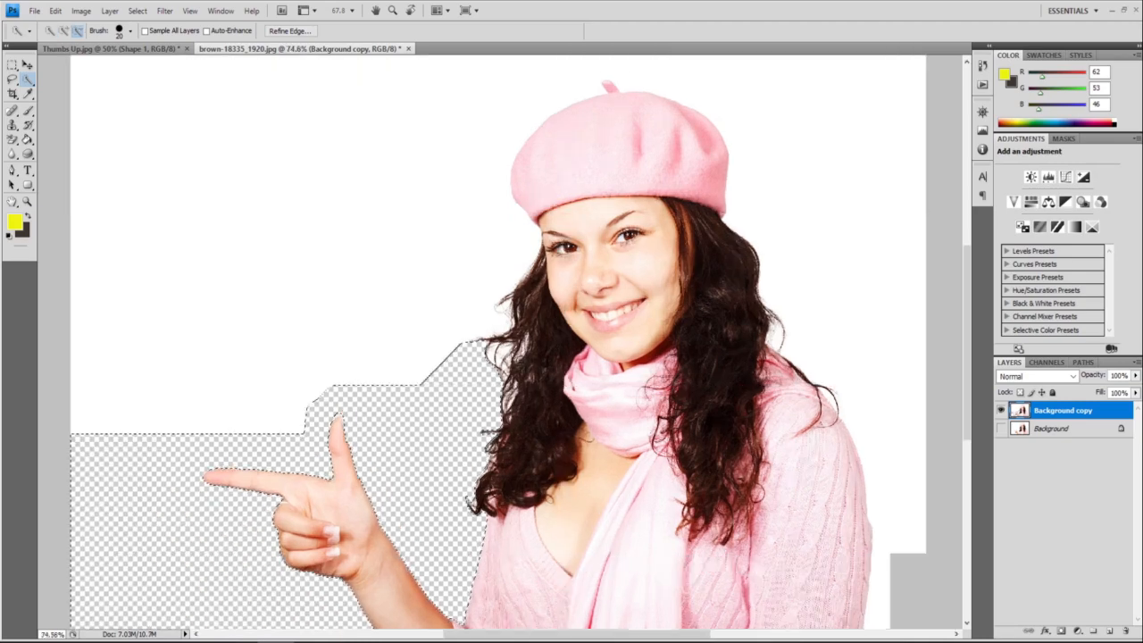
scroll(466, 336, up, 3)
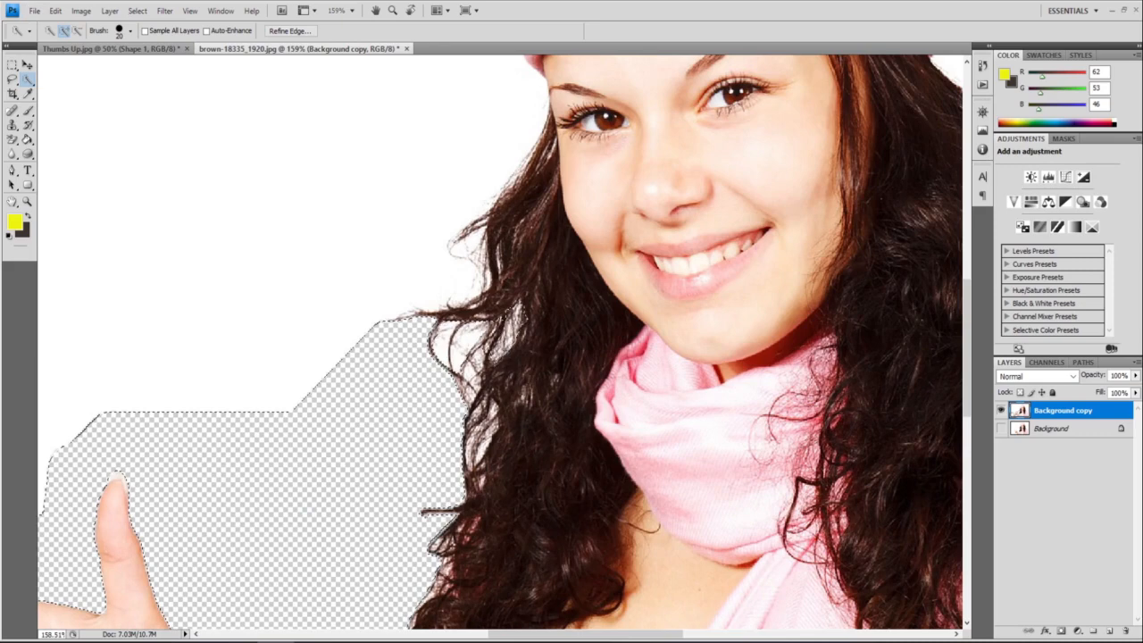
key(Delete)
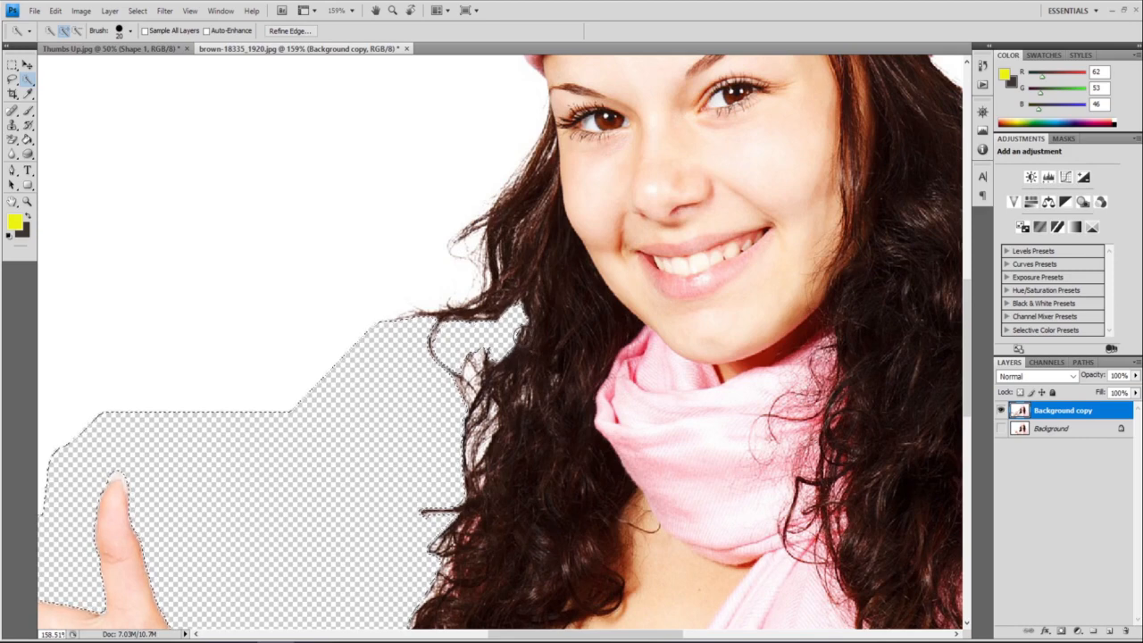
Step: Close brown-18335_1920.jpg without saving the changes and open the original file again
click(34, 11)
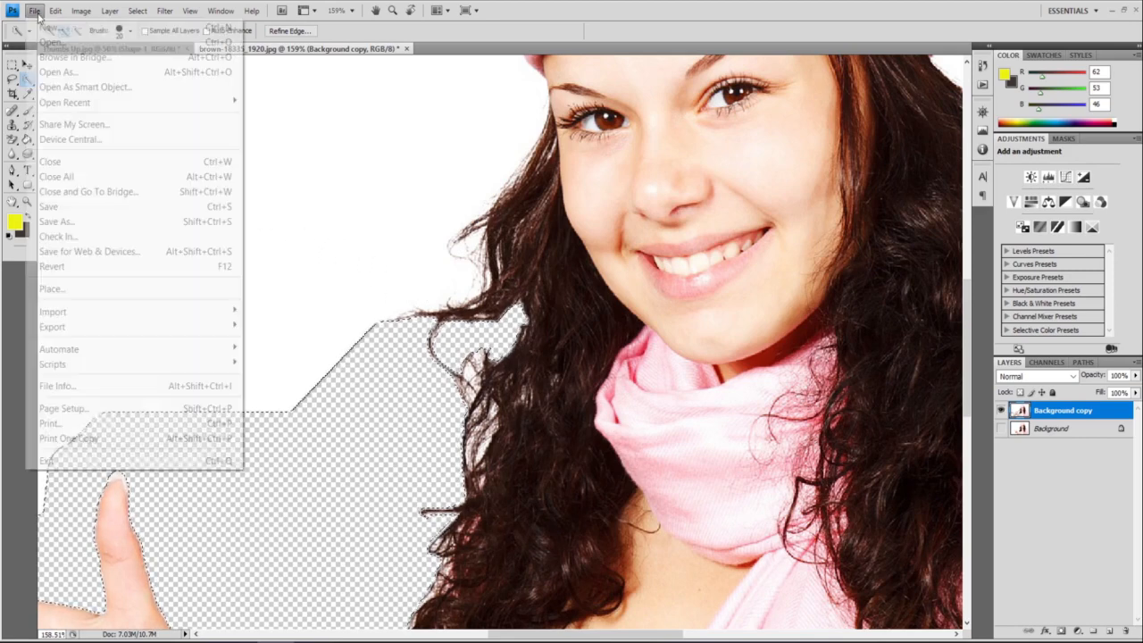
click(440, 211)
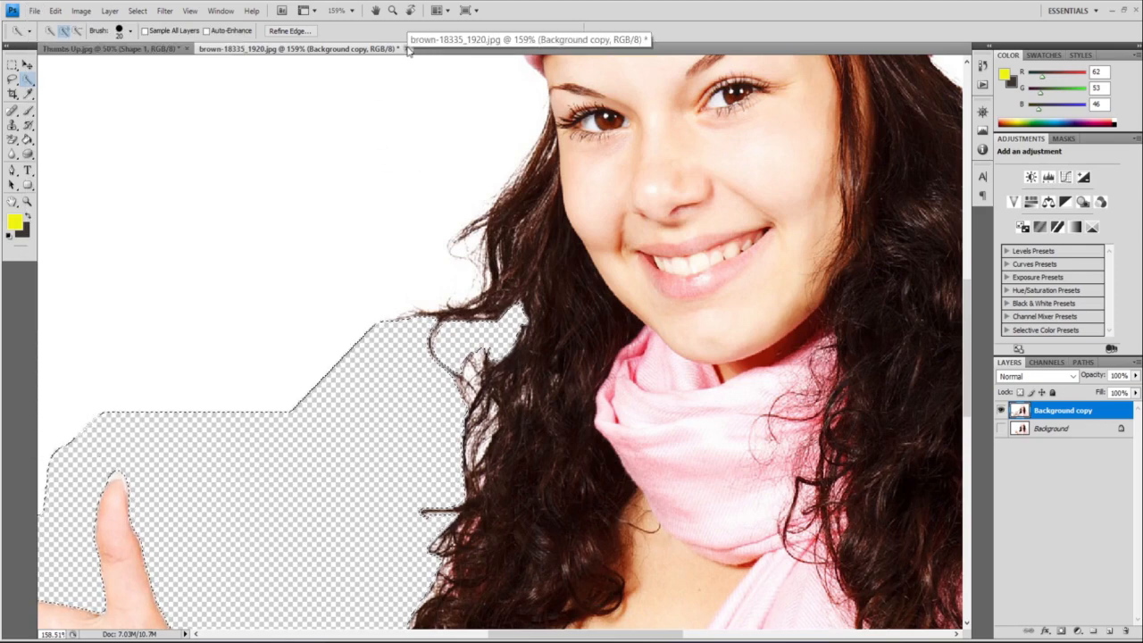
click(407, 50)
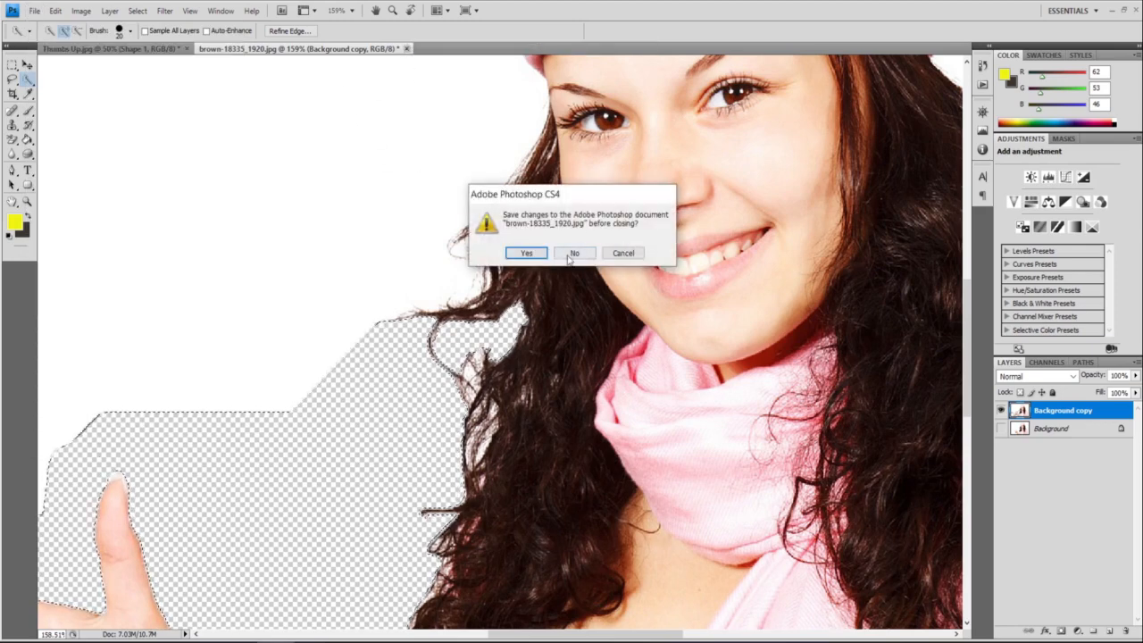
click(569, 259)
click(34, 10)
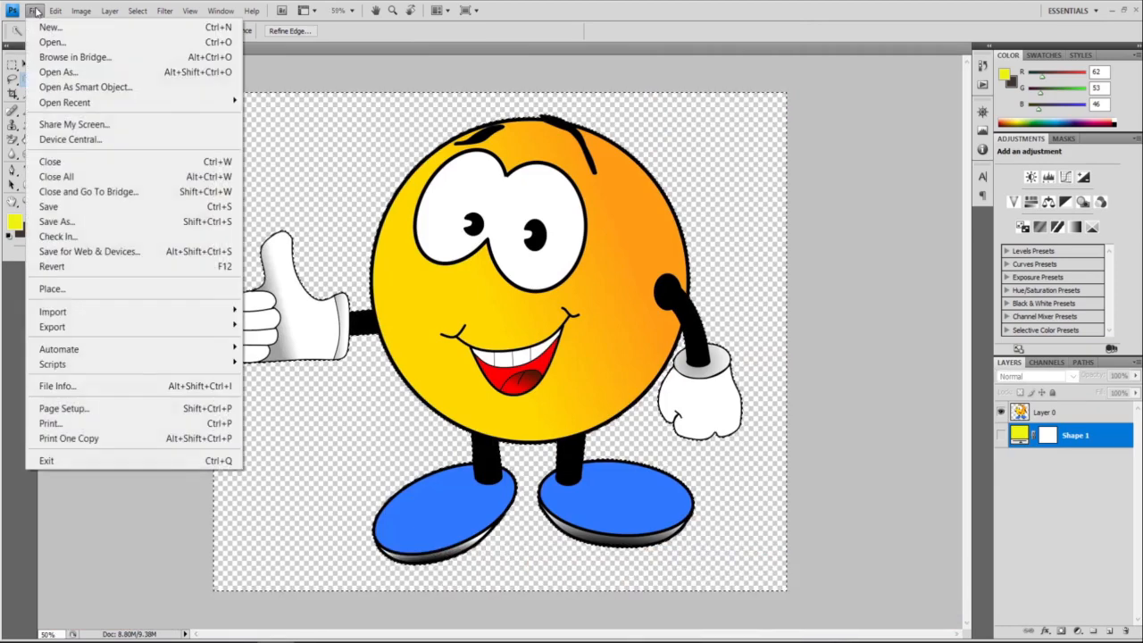
click(52, 42)
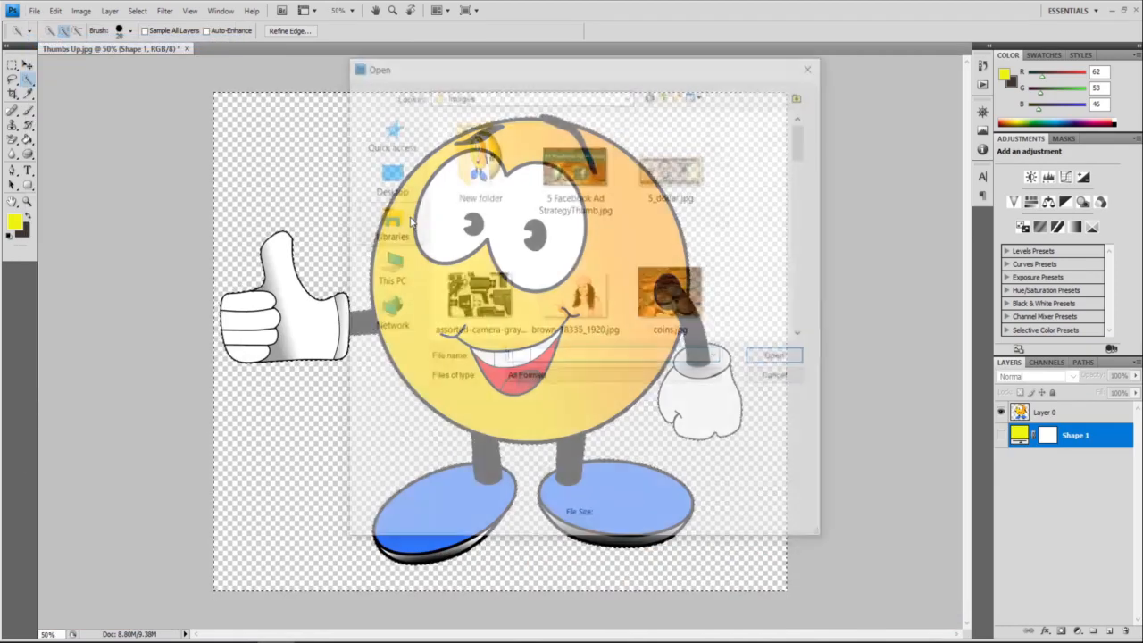
double_click(583, 309)
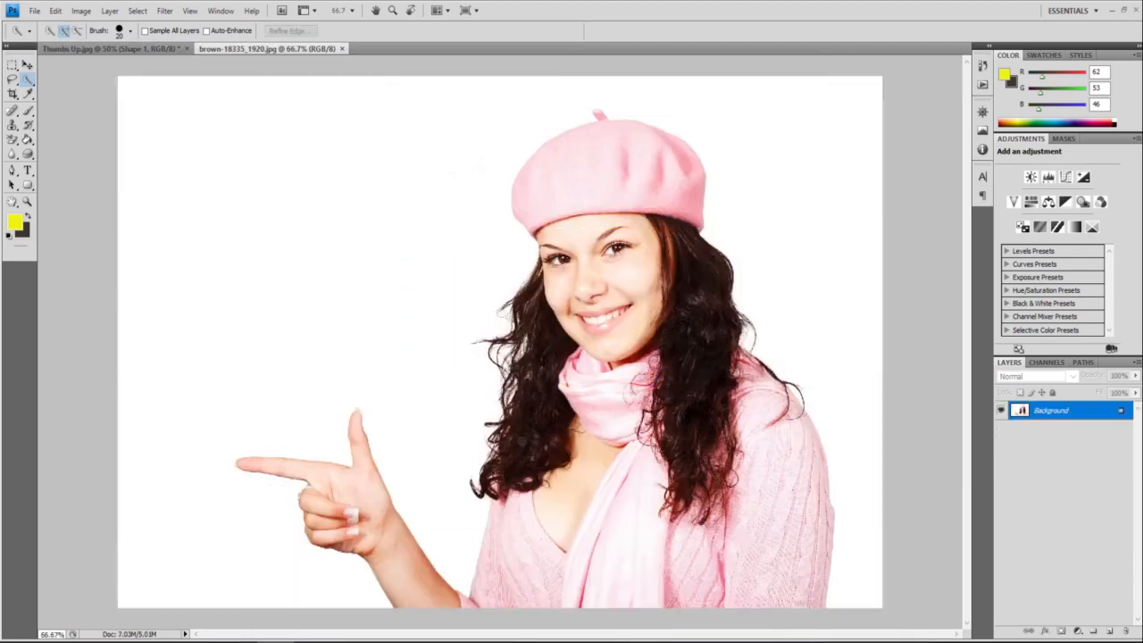
Step: Convert the locked Background of the reopened photo into a regular layer with the default name Layer 0
scroll(524, 438, up, 5)
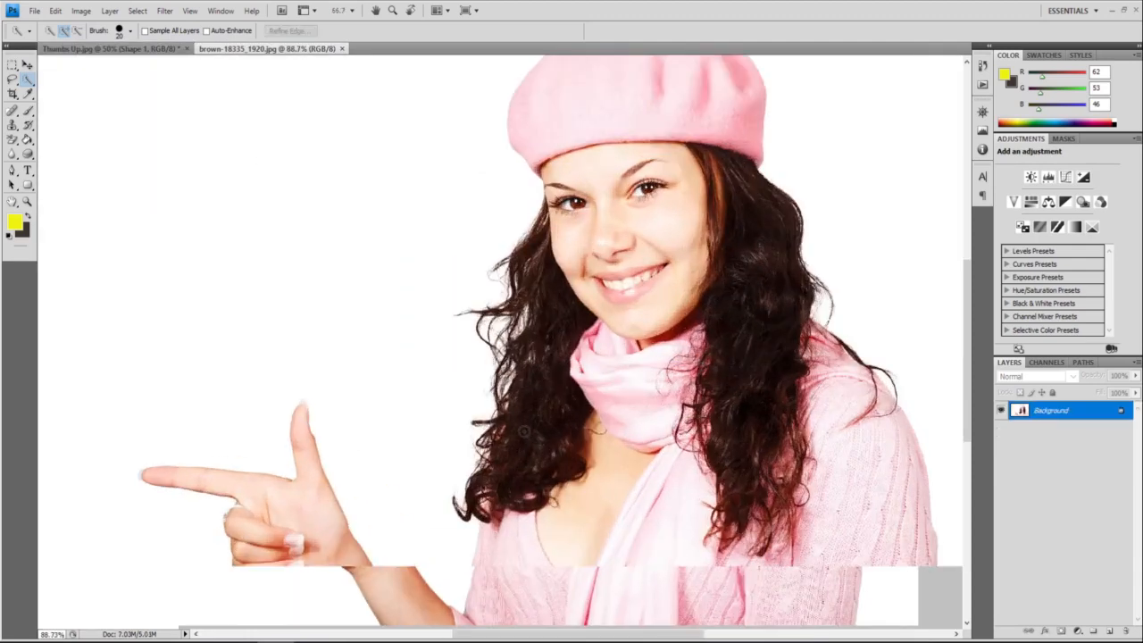
scroll(524, 432, up, 2)
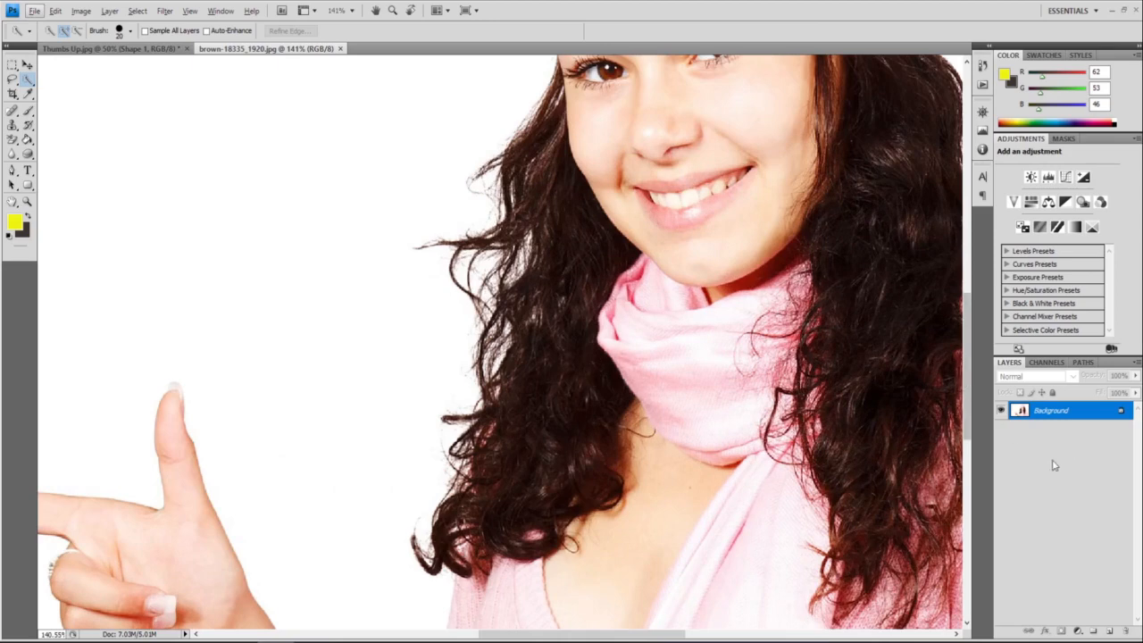
double_click(1038, 411)
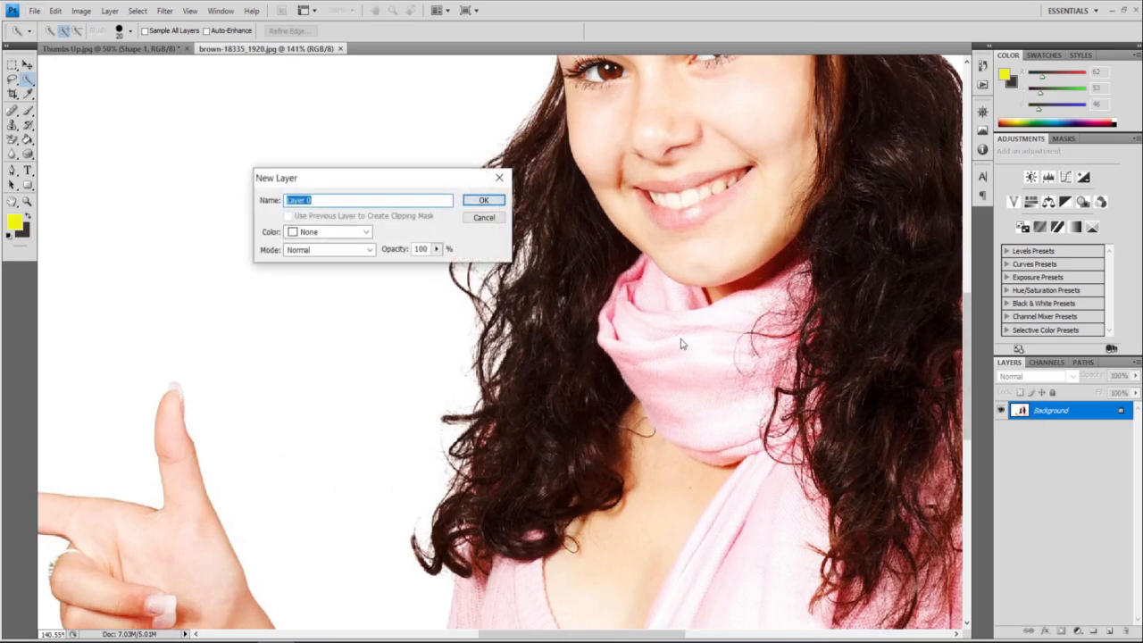
click(482, 201)
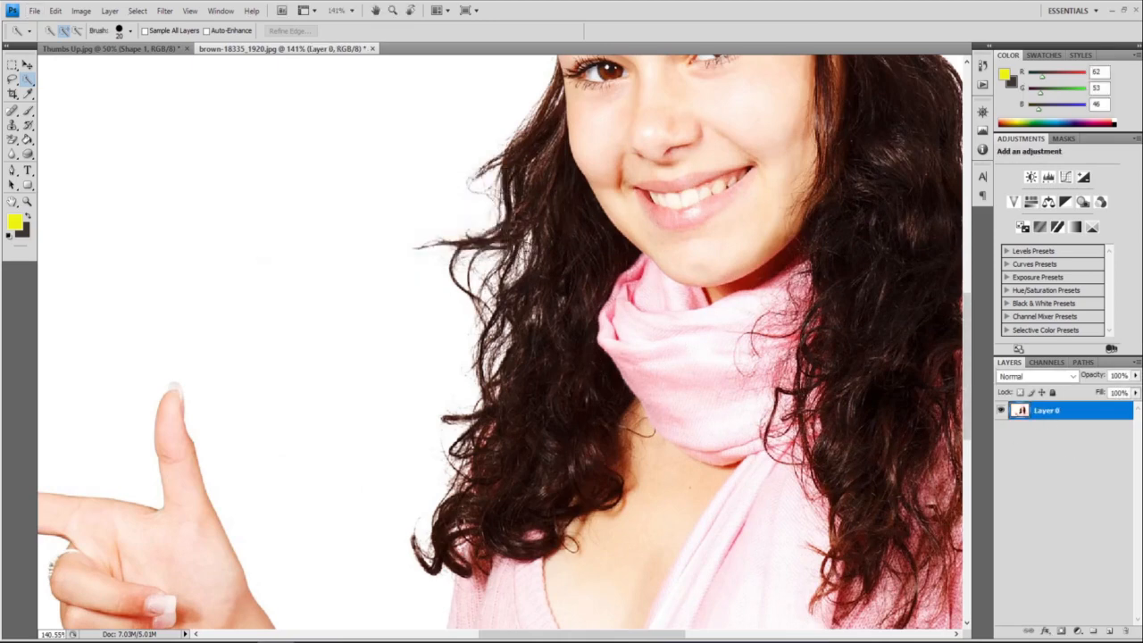
Step: Set up the Background Eraser Tool with a 150 px brush and Sampling: Once
click(14, 141)
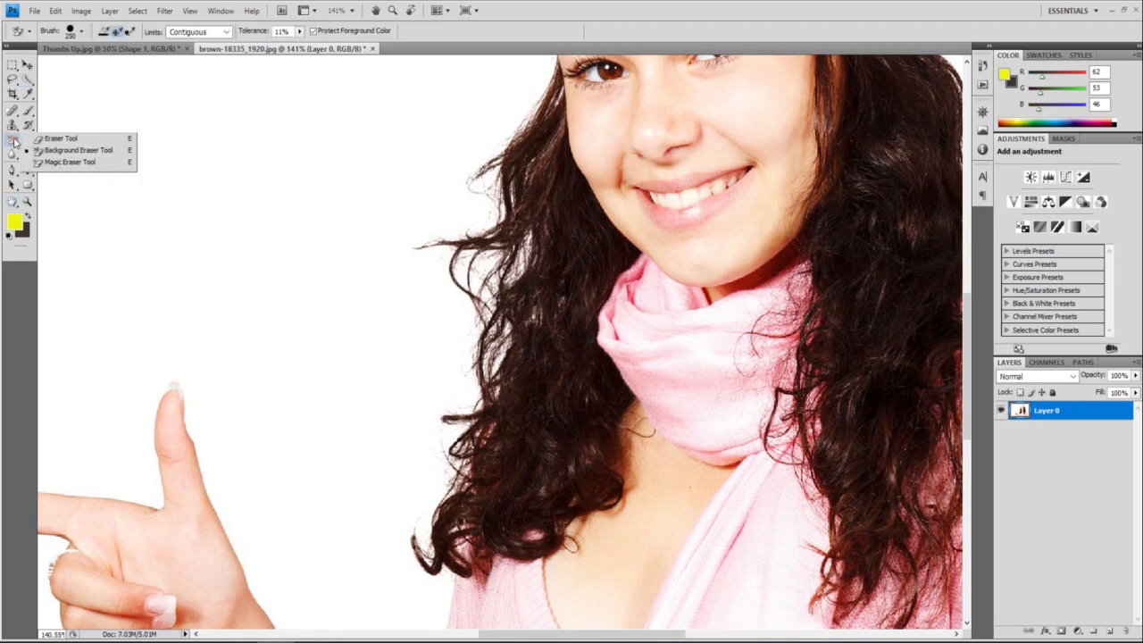
click(60, 151)
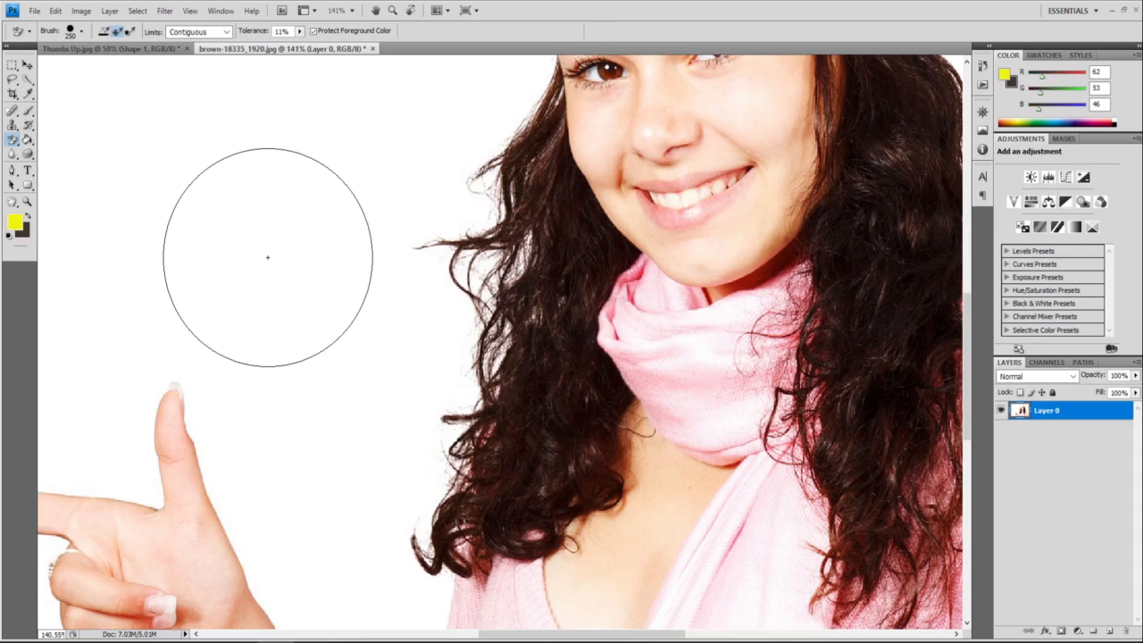
key(bracketleft)
key(bracketleft)
key(bracketleft)
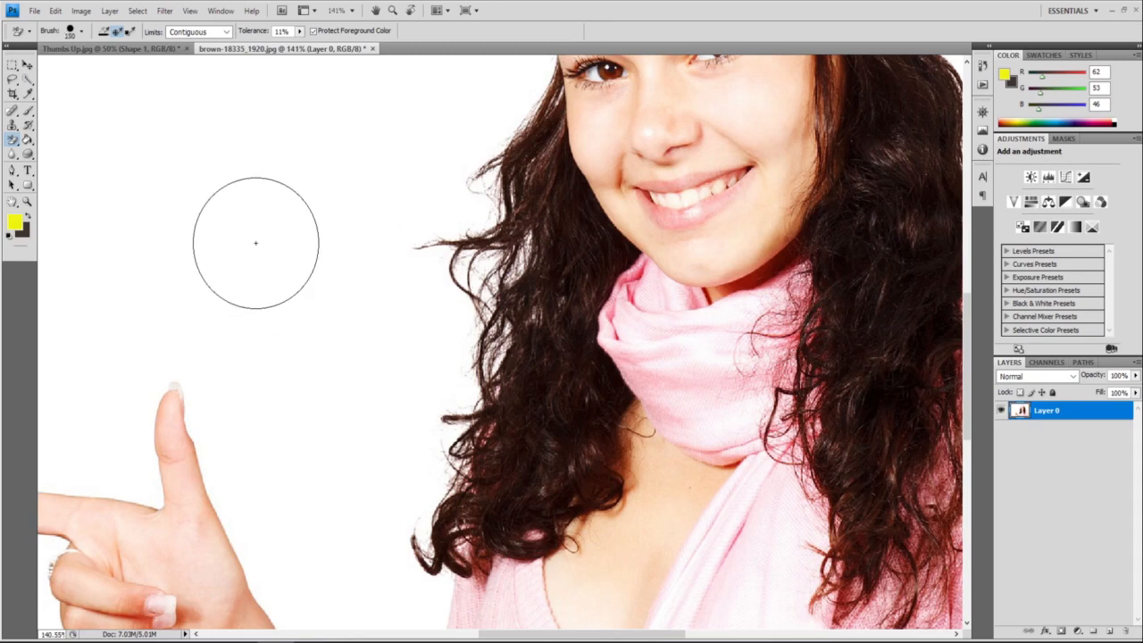
click(117, 33)
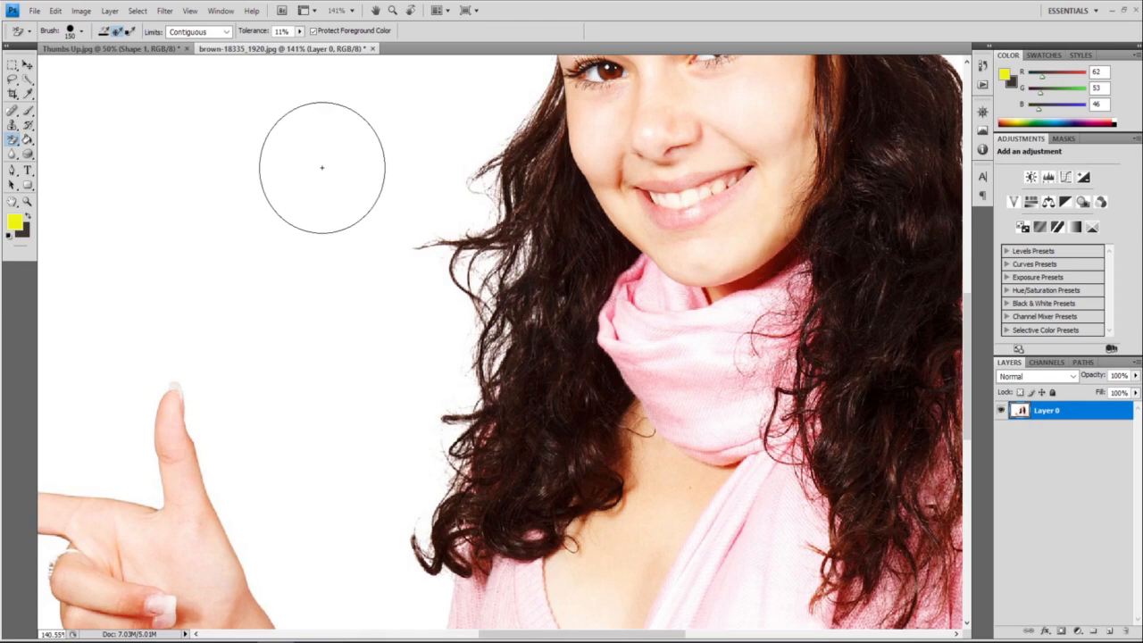
Step: Erase the white backdrop beside the woman's face and along the outer edge of her hair in overlapping dabs
click(317, 167)
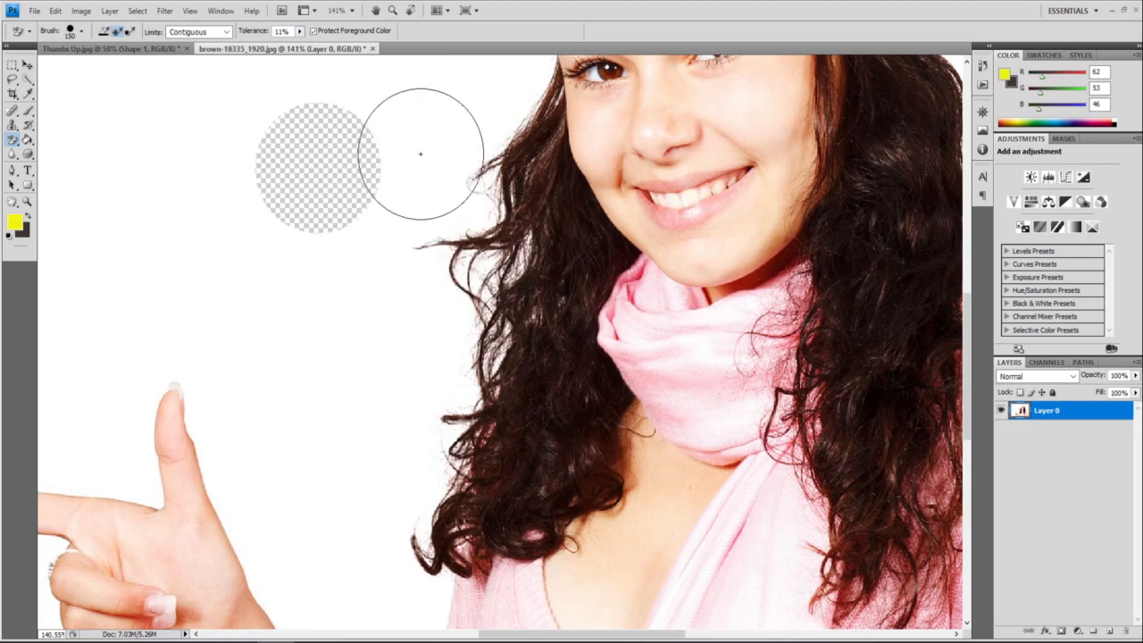
click(453, 116)
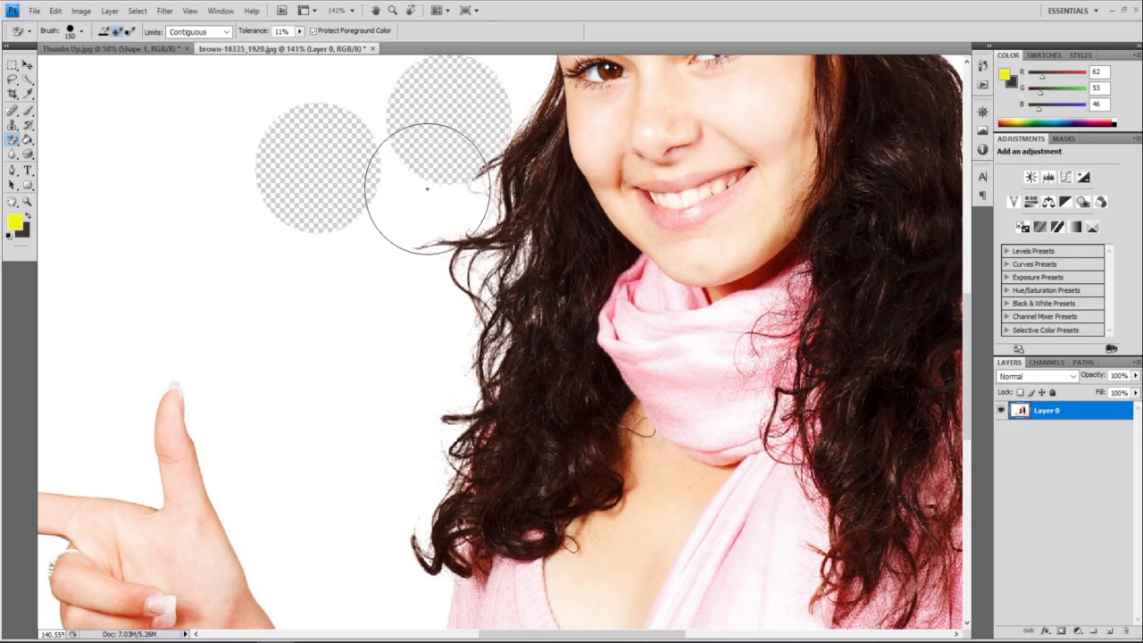
click(420, 178)
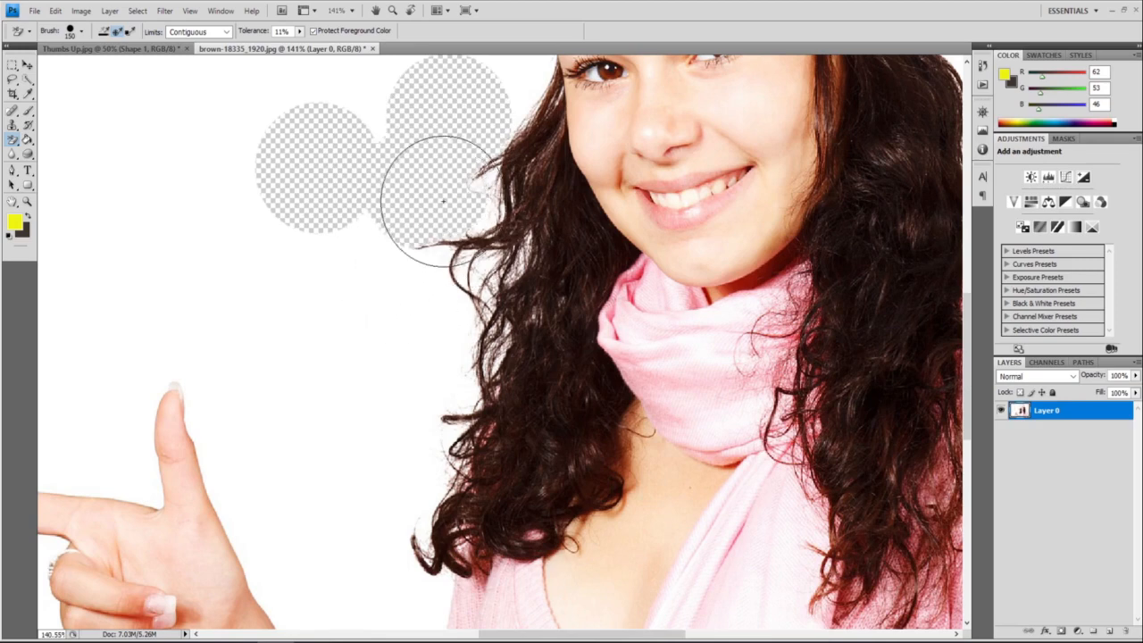
click(435, 260)
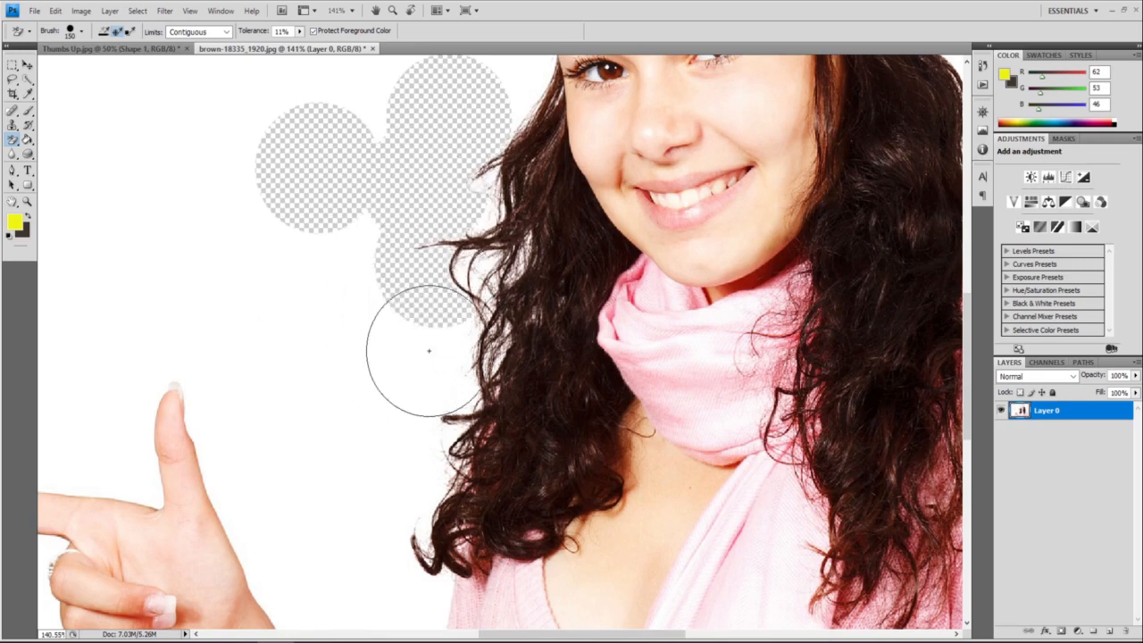
click(420, 357)
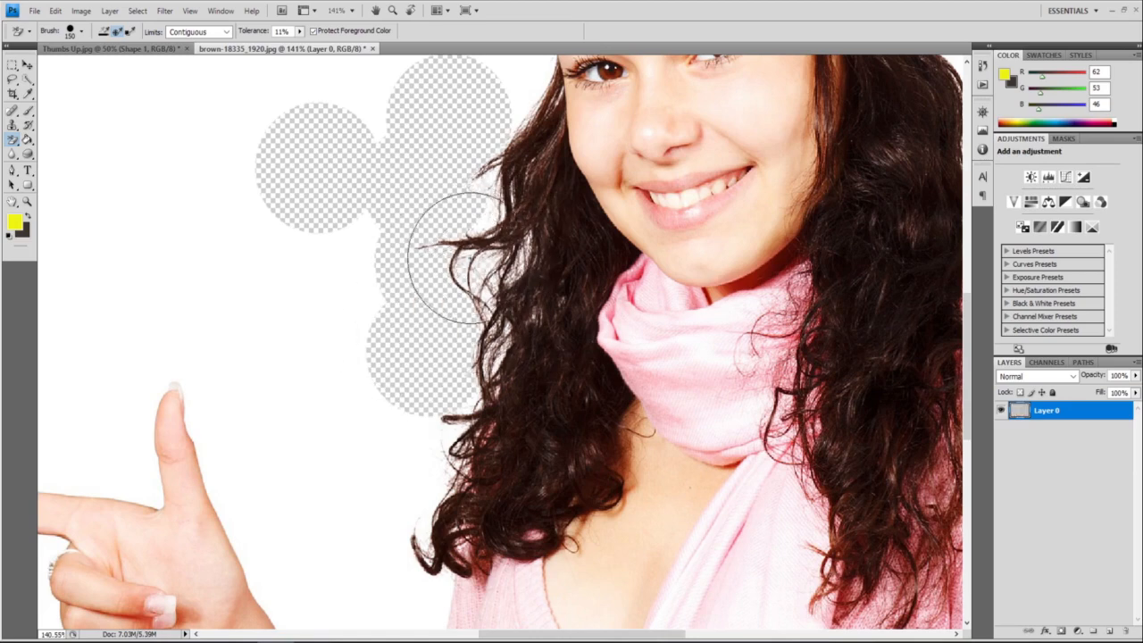
Step: Try erasing with the brush centre placed on the hair itself, and undo that dab
click(518, 201)
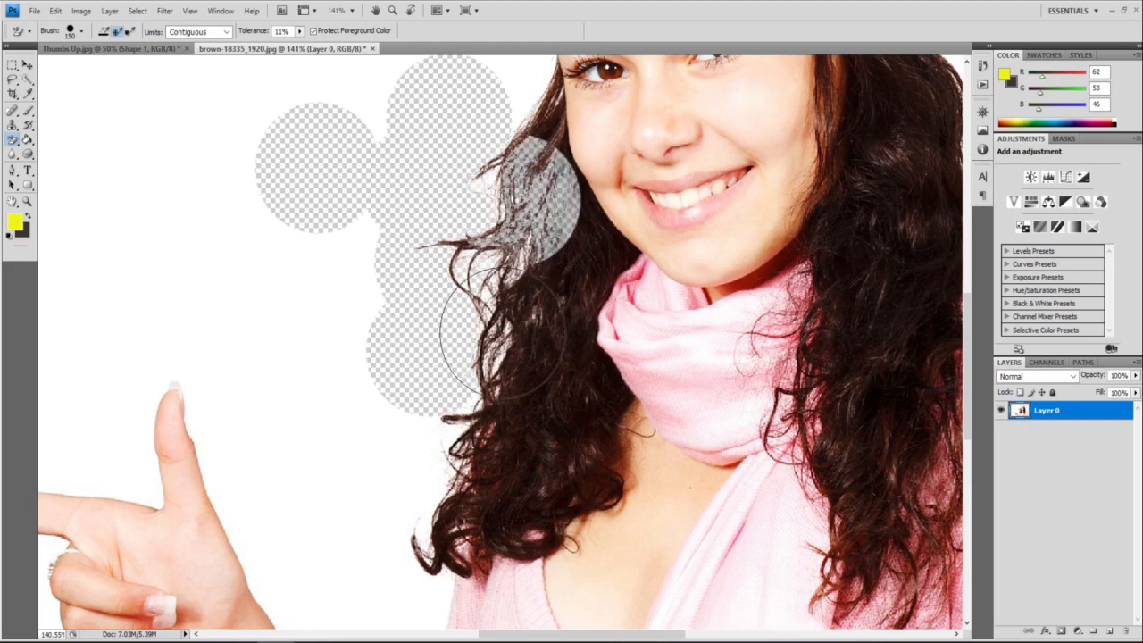
key(ctrl+z)
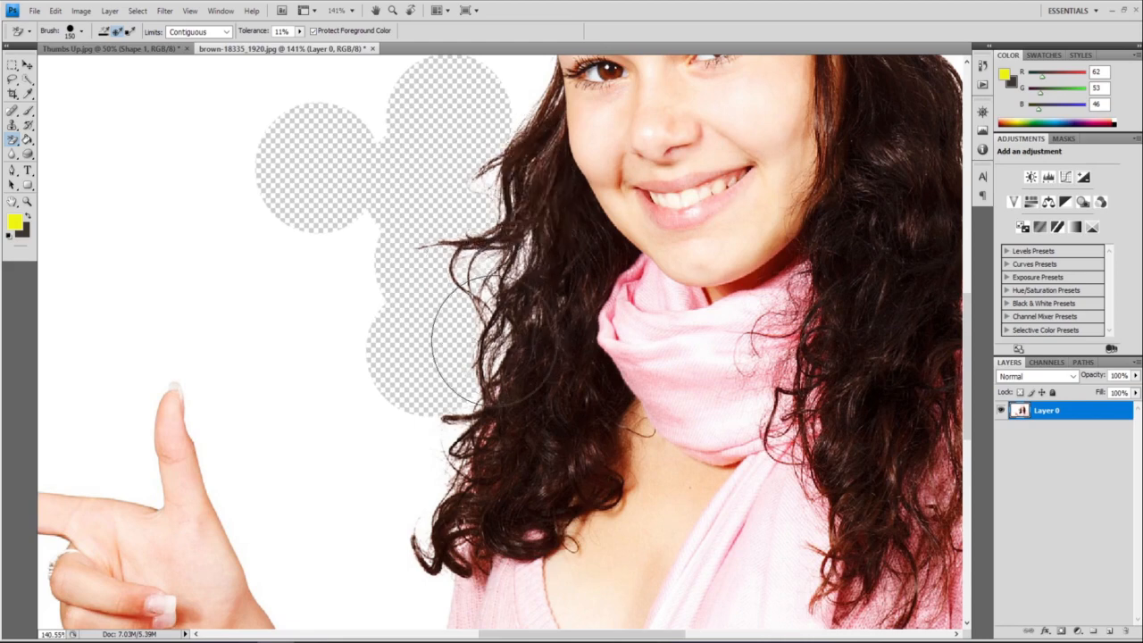
Step: Reduce the Background Eraser to 90 px and erase the white along the lower curls and beside the upper hair
key(bracketleft)
key(bracketleft)
key(bracketleft)
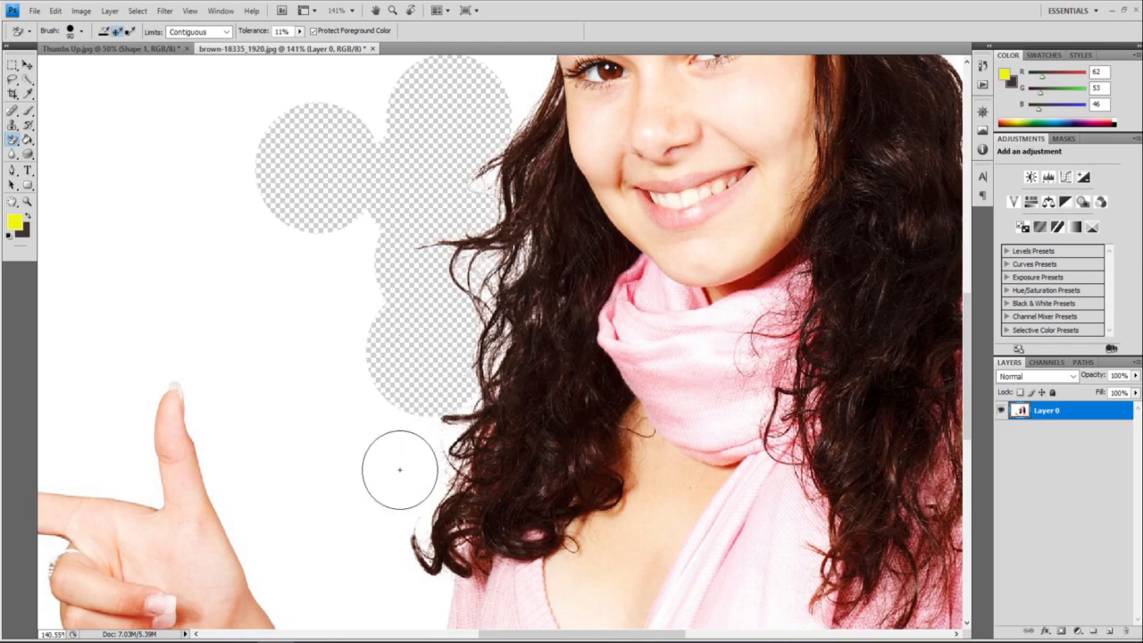
mouse_move(442, 409)
mouse_down()
mouse_move(383, 510)
mouse_move(439, 459)
mouse_move(388, 561)
mouse_move(395, 498)
mouse_move(395, 592)
mouse_move(406, 500)
mouse_up()
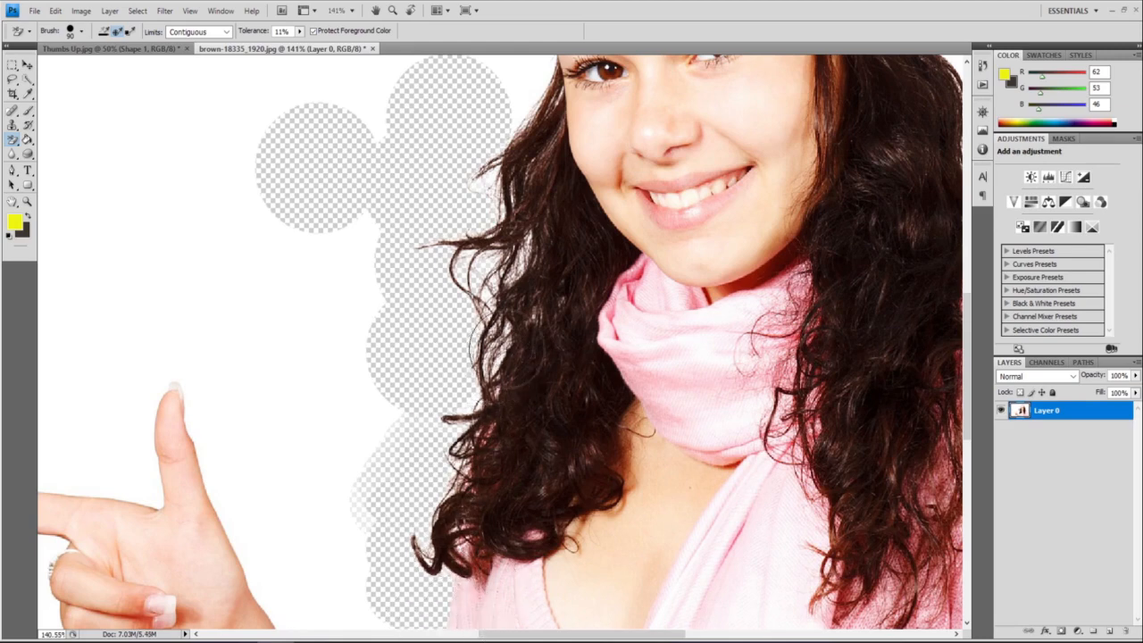
click(505, 78)
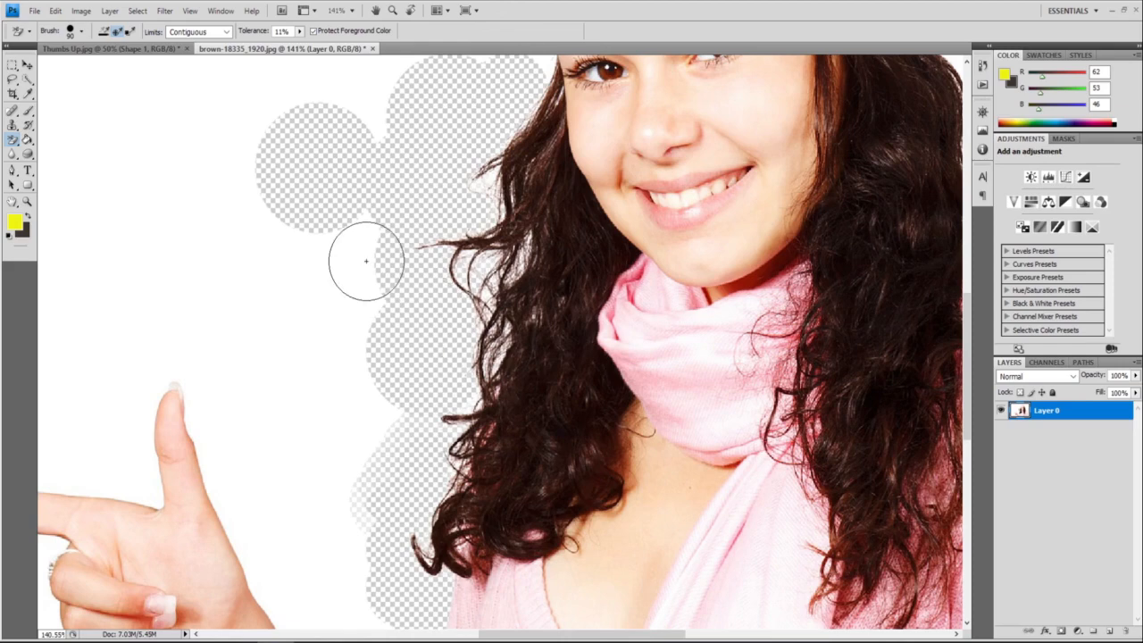
drag(365, 261, 479, 299)
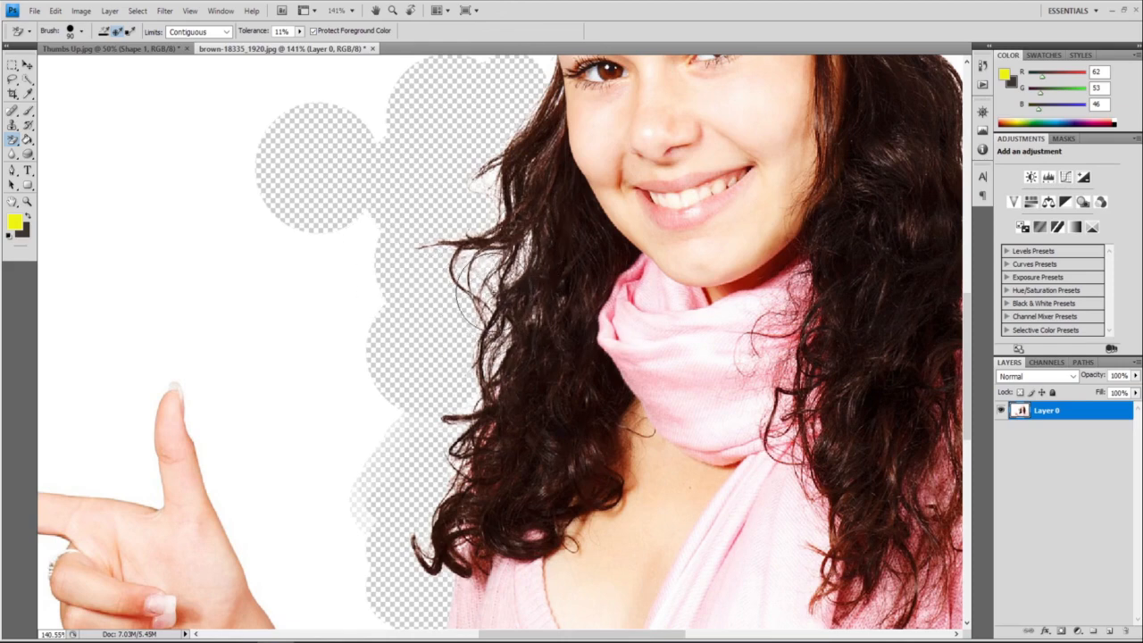
Step: Try erasing the white gap inside the hair strands with a 10 px Background Eraser brush, and undo the stroke
scroll(484, 294, up, 6)
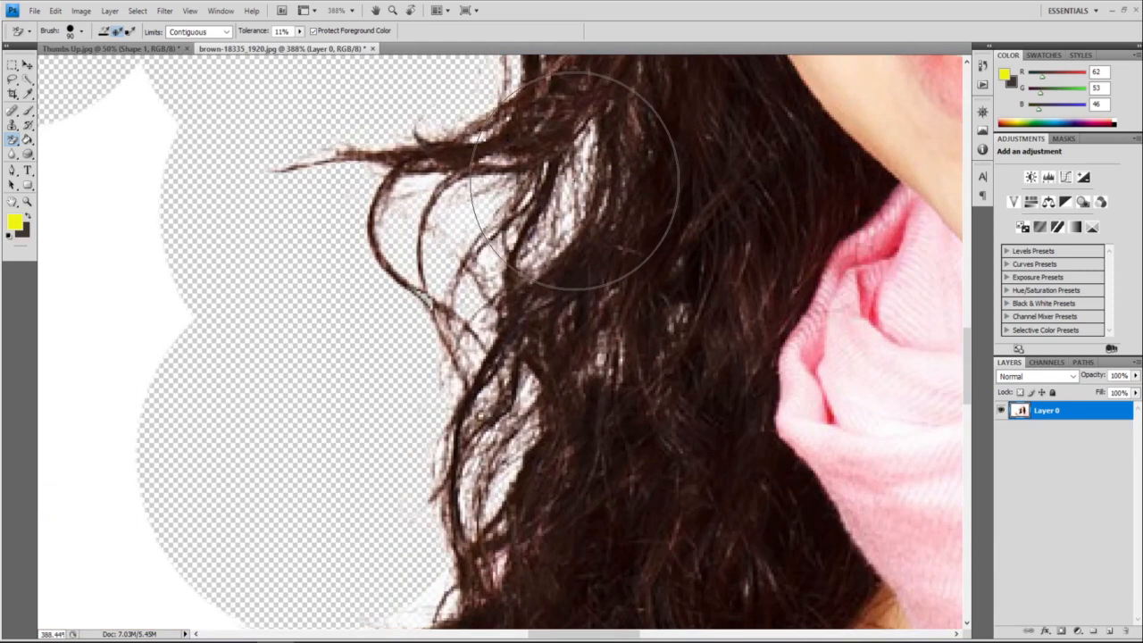
key(bracketleft)
key(bracketleft)
key(bracketleft)
key(bracketleft)
key(bracketleft)
key(bracketleft)
key(bracketleft)
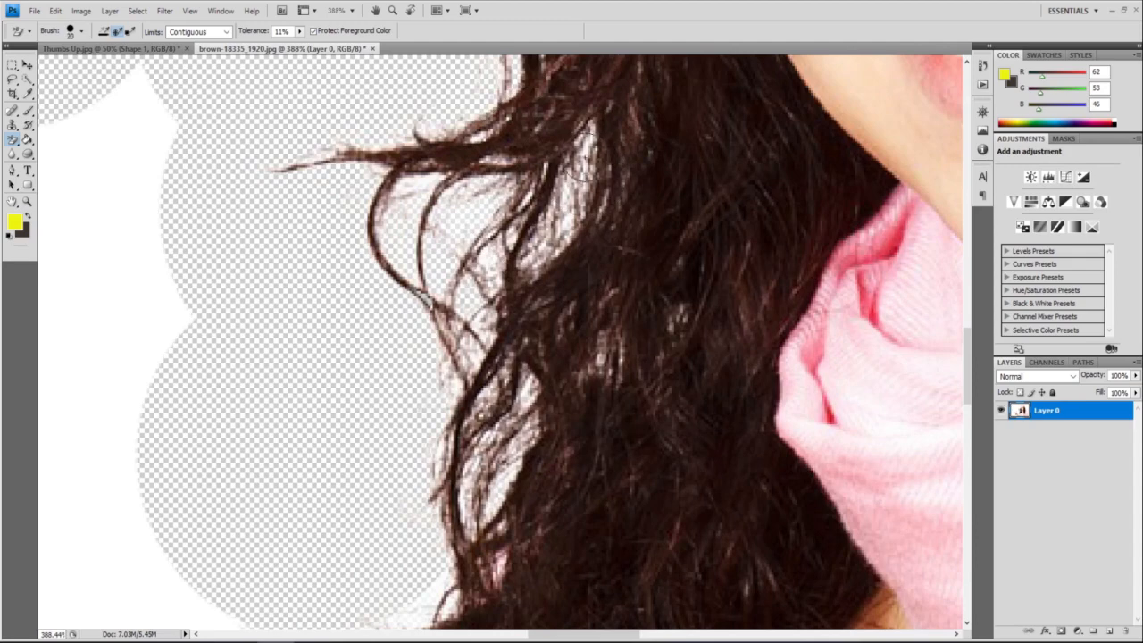
key(bracketleft)
drag(562, 225, 600, 198)
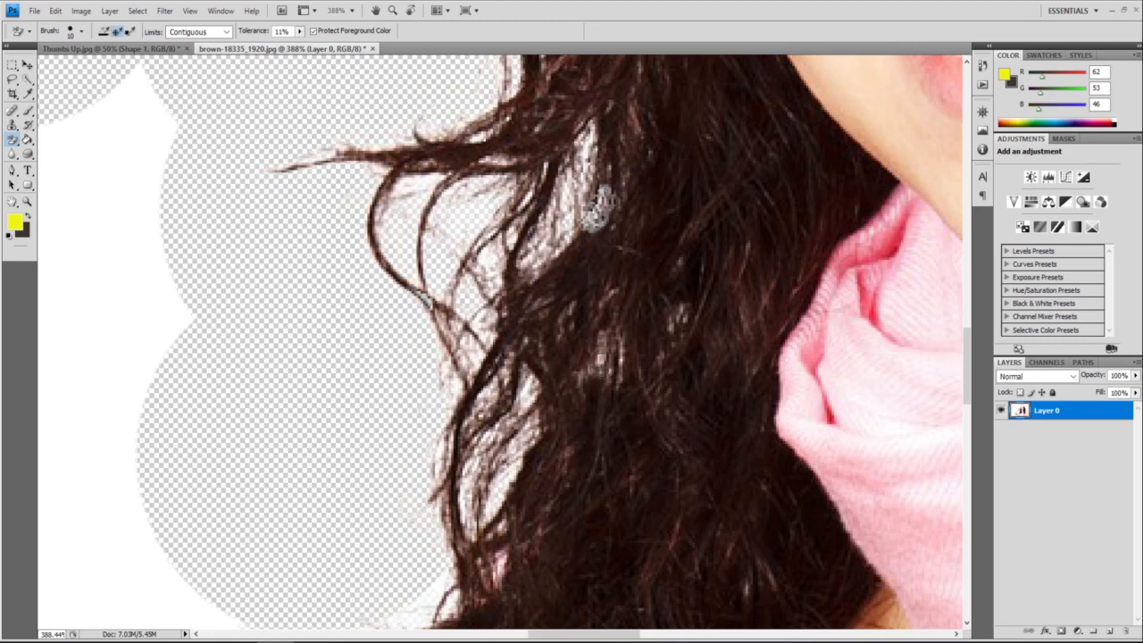
key(ctrl+z)
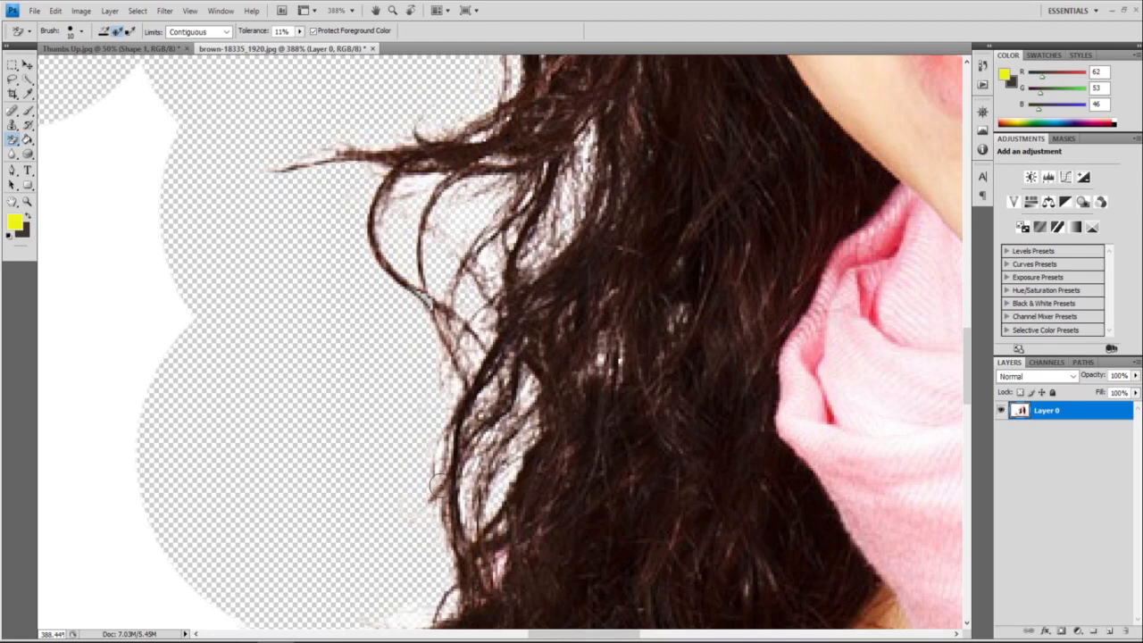
Step: Draw a large yellow rounded rectangle with a 10 px radius over the woman and move its layer below Layer 0
scroll(437, 482, right, 3)
scroll(446, 478, down, 8)
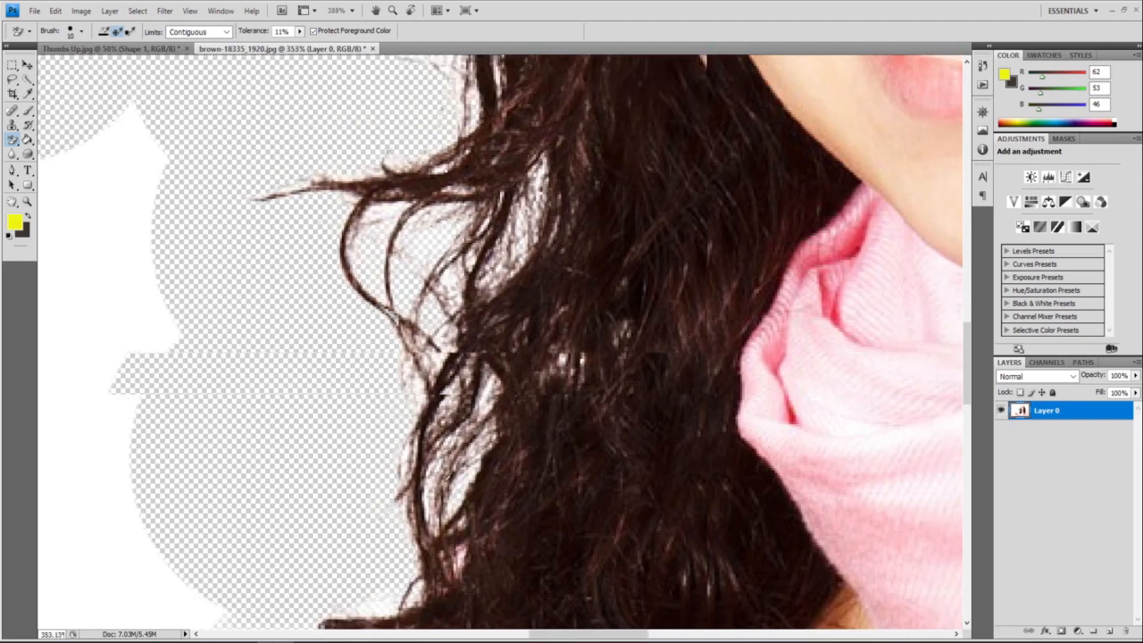
scroll(437, 480, down, 2)
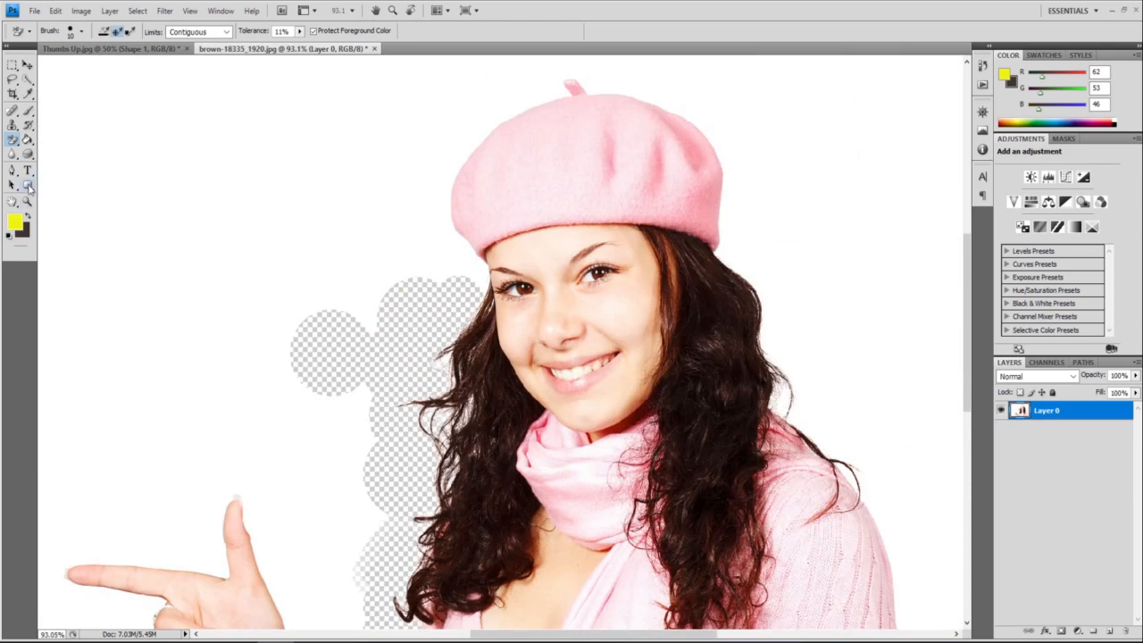
click(28, 185)
drag(198, 110, 929, 636)
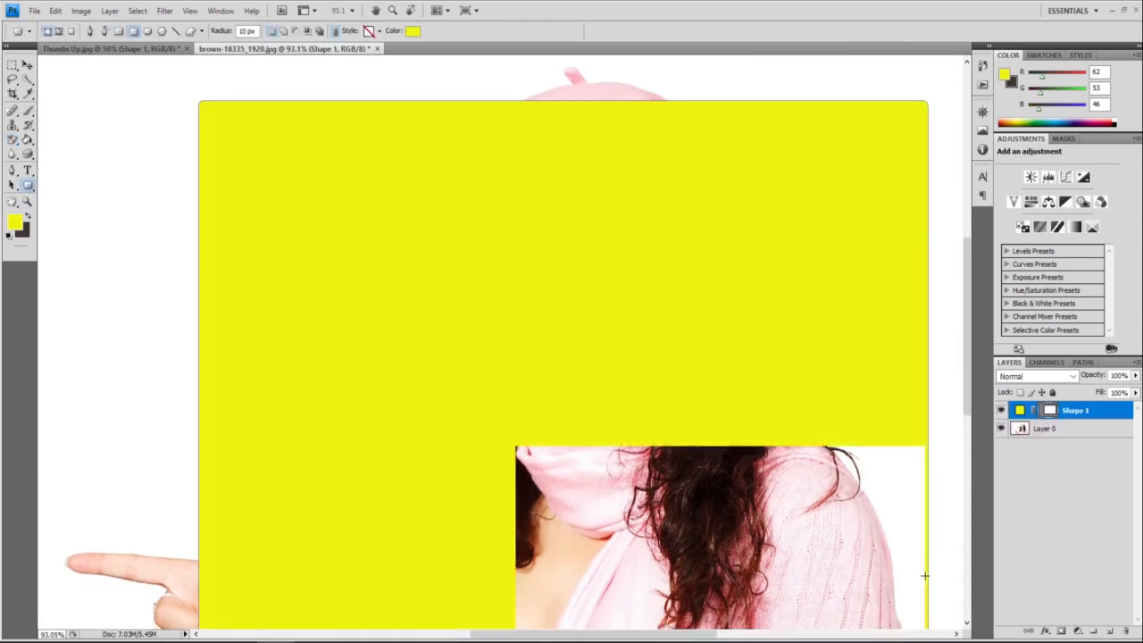
drag(1080, 413, 1049, 449)
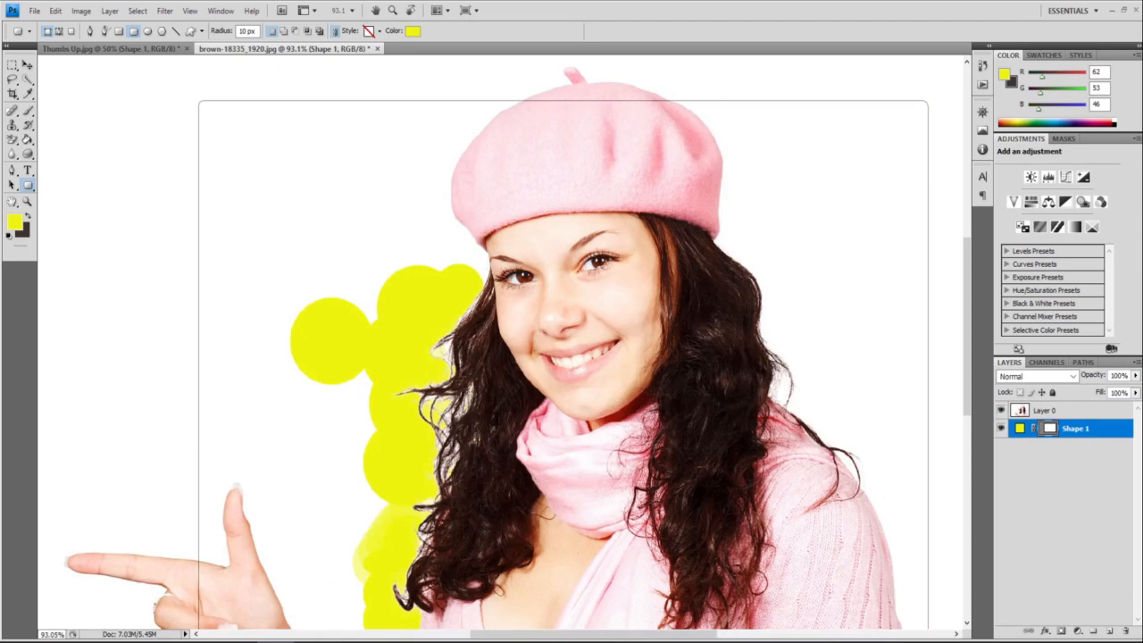
Step: Select Layer 0 and erase leftover white between the fine hair strands beside the face with a 10 px Background Eraser at 11% tolerance
scroll(631, 379, up, 6)
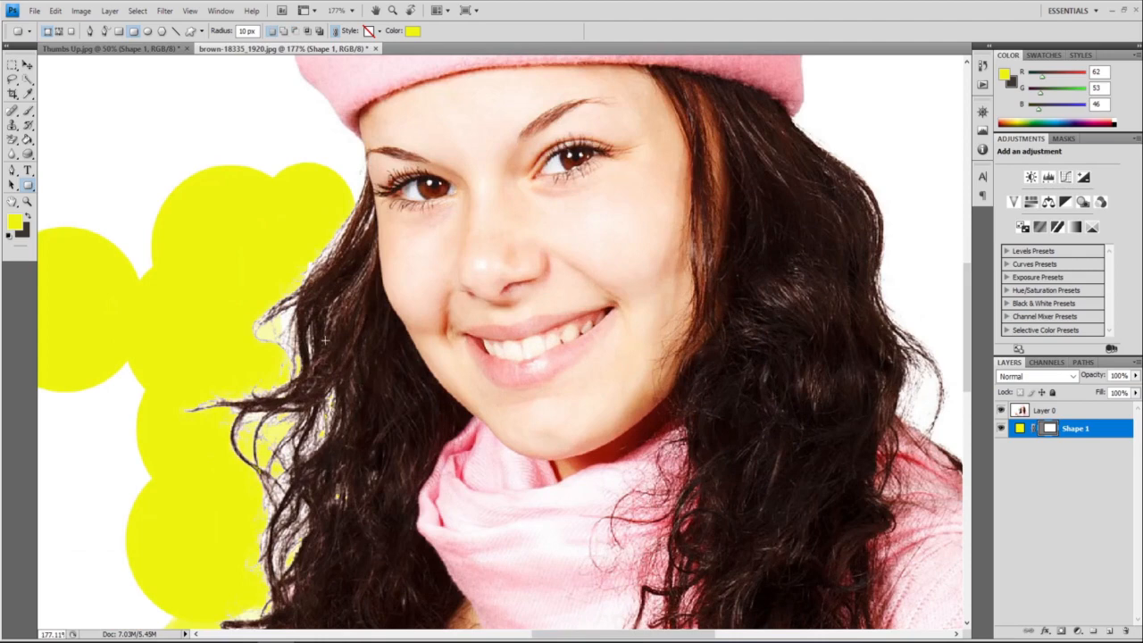
click(1062, 411)
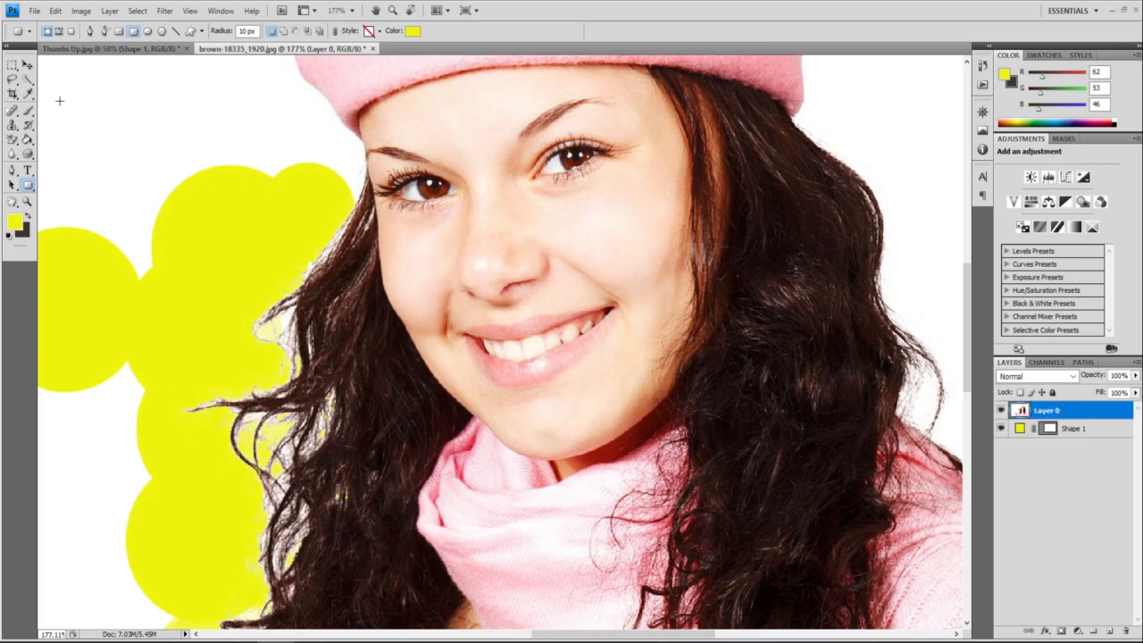
scroll(184, 204, up, 6)
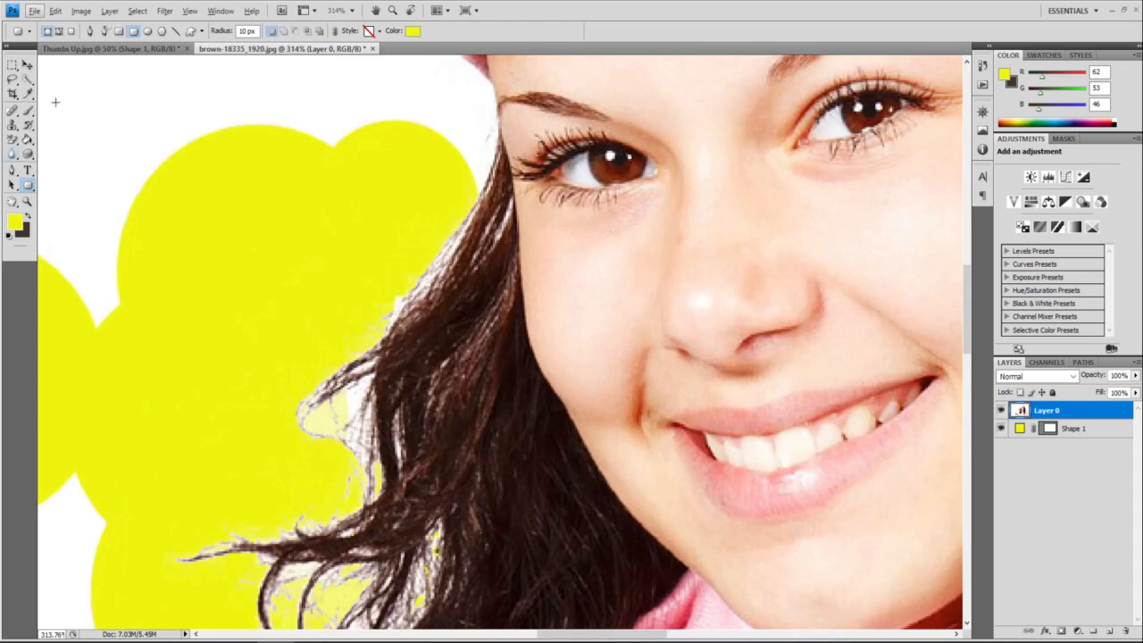
drag(14, 141, 53, 152)
drag(355, 401, 348, 420)
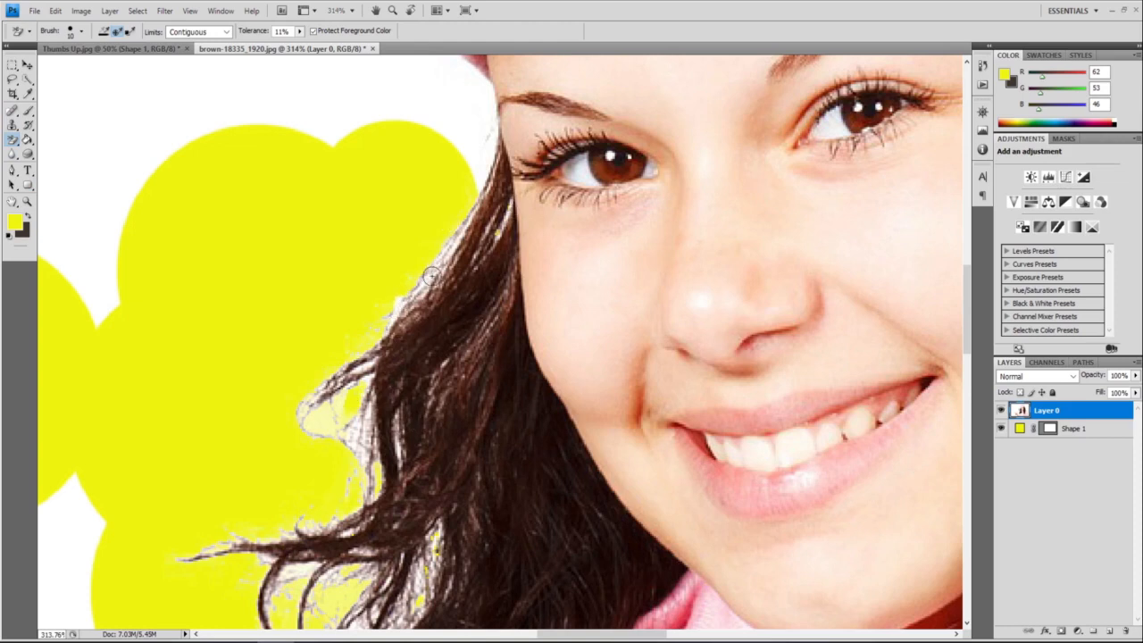
click(401, 306)
mouse_move(337, 402)
mouse_down()
mouse_move(308, 430)
mouse_move(351, 449)
mouse_move(352, 432)
mouse_move(371, 457)
mouse_move(364, 418)
mouse_move(363, 491)
mouse_move(353, 476)
mouse_move(341, 524)
mouse_move(283, 549)
mouse_move(288, 582)
mouse_move(302, 568)
mouse_move(271, 589)
mouse_move(318, 587)
mouse_move(333, 572)
mouse_move(330, 583)
mouse_move(364, 582)
mouse_up()
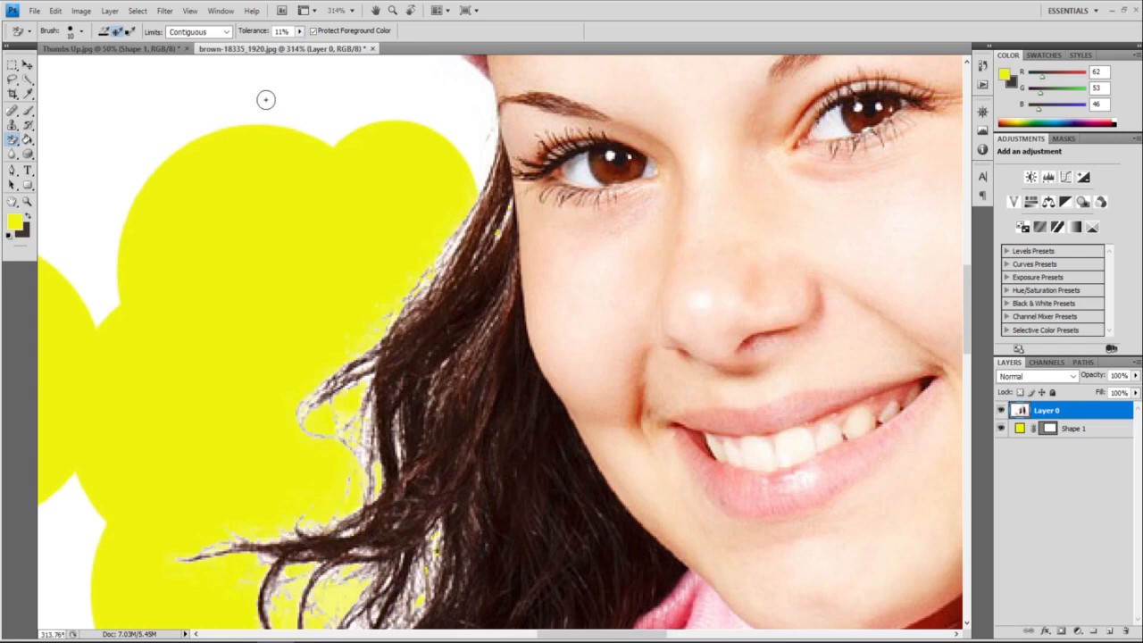
Step: Raise the Background Eraser tolerance to 29%, try erasing between the upper hair strands beside the eye, and undo the last stroke
click(300, 31)
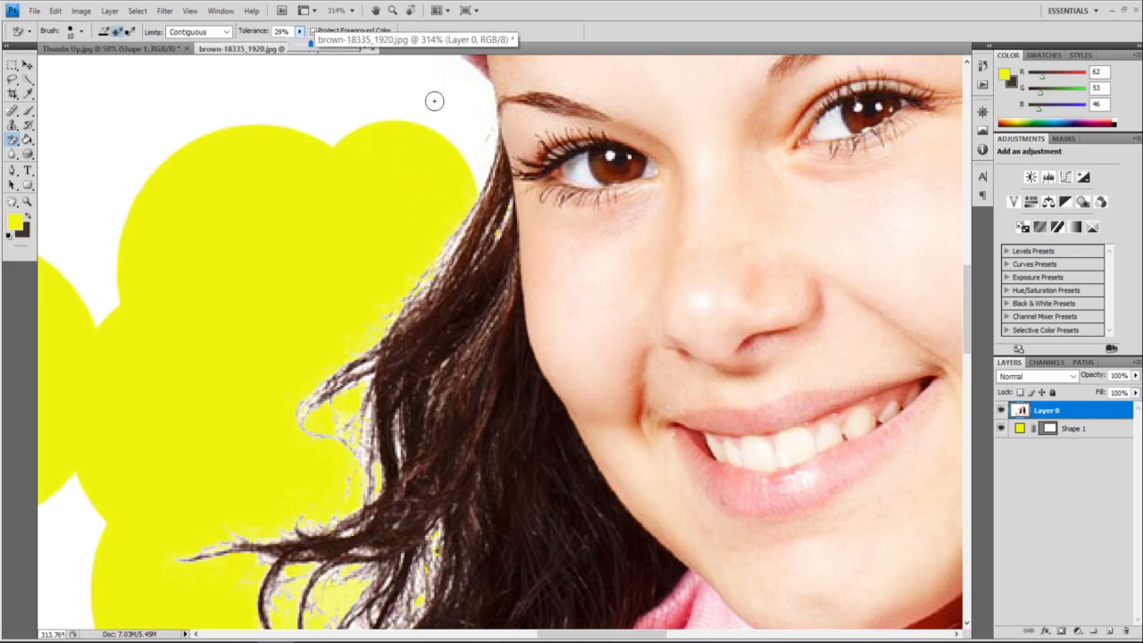
click(447, 284)
mouse_move(479, 220)
mouse_down()
mouse_move(418, 296)
mouse_move(470, 228)
mouse_up()
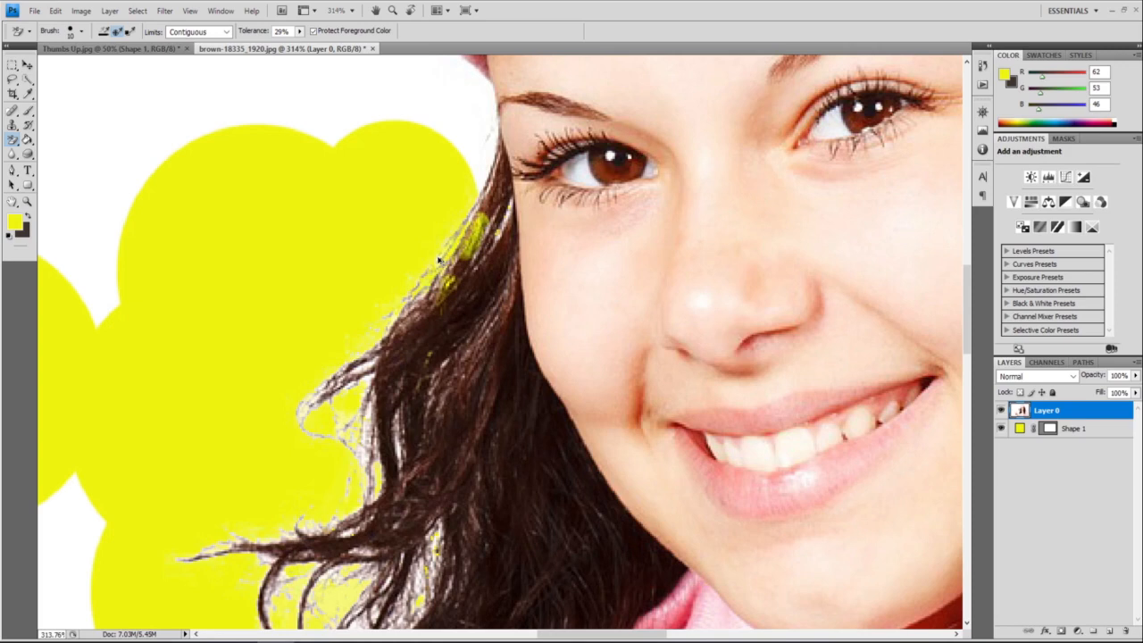
drag(439, 259, 473, 228)
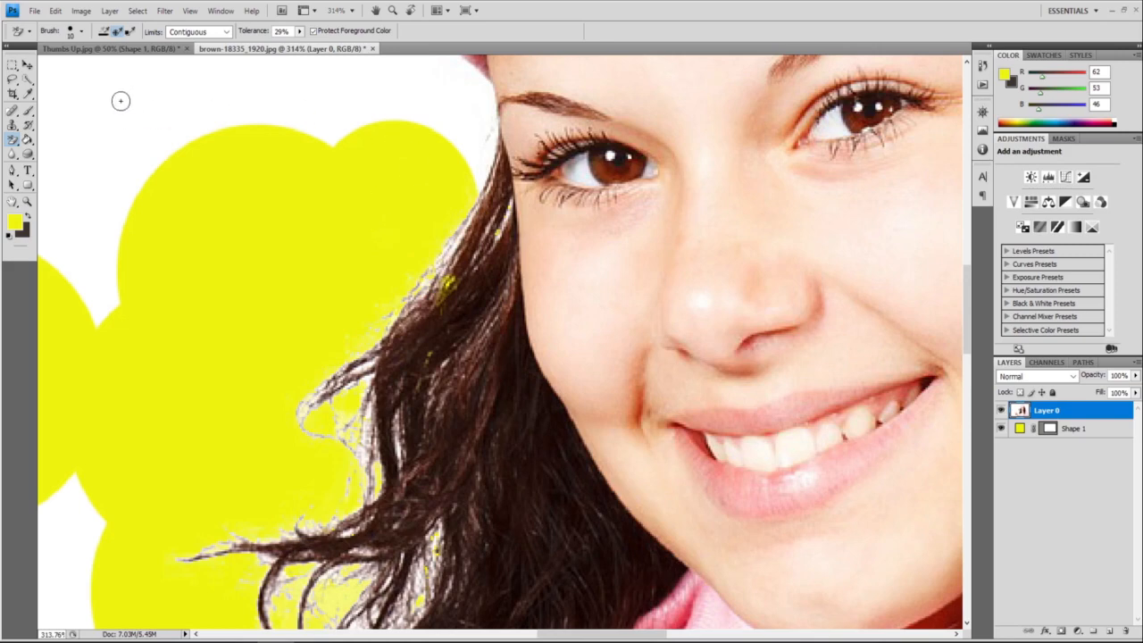
Step: Erase the white along the upper edge of the hair just below the beret on the opposite side of the face
key(ctrl+0)
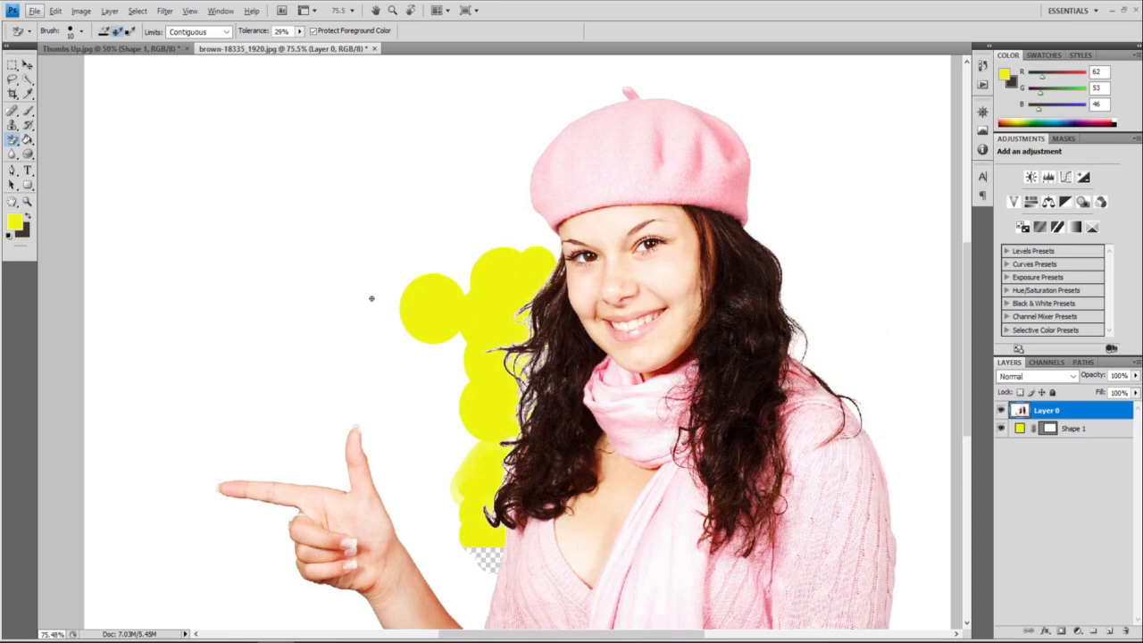
drag(365, 304, 71, 331)
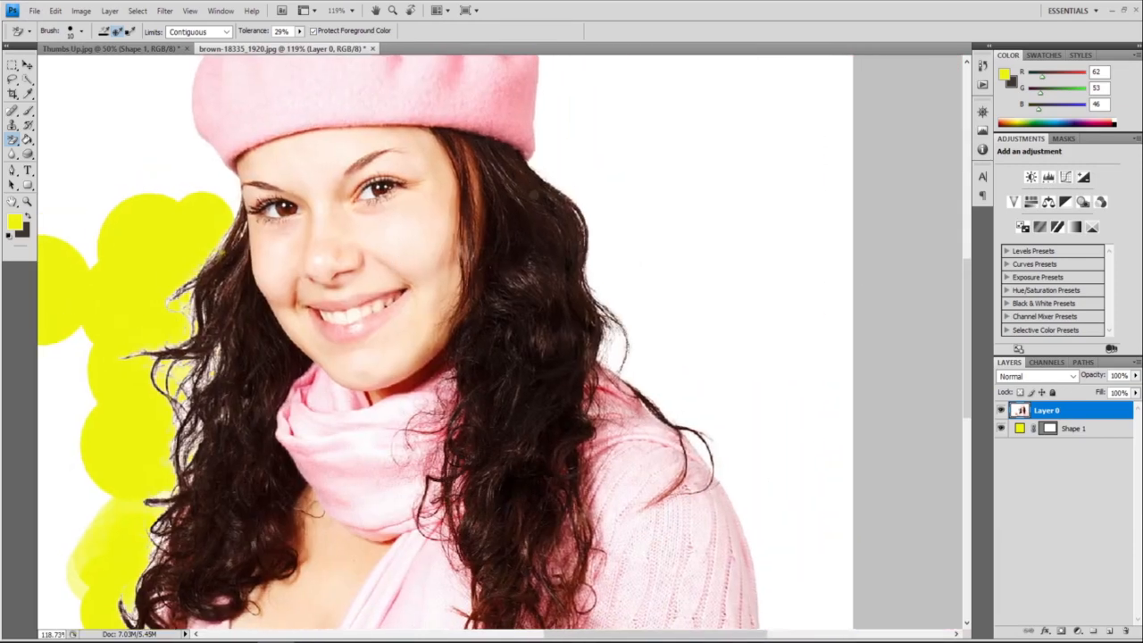
drag(538, 163, 531, 163)
drag(591, 220, 616, 202)
mouse_move(482, 119)
mouse_down()
mouse_move(552, 170)
mouse_move(513, 148)
mouse_move(586, 215)
mouse_move(593, 347)
mouse_move(584, 307)
mouse_move(625, 294)
mouse_move(640, 306)
mouse_up()
Step: Enlarge the Background Eraser to 60 px and erase the white beside the outer curls down to the shoulder
key(bracketright)
key(bracketright)
key(bracketright)
key(bracketright)
key(bracketright)
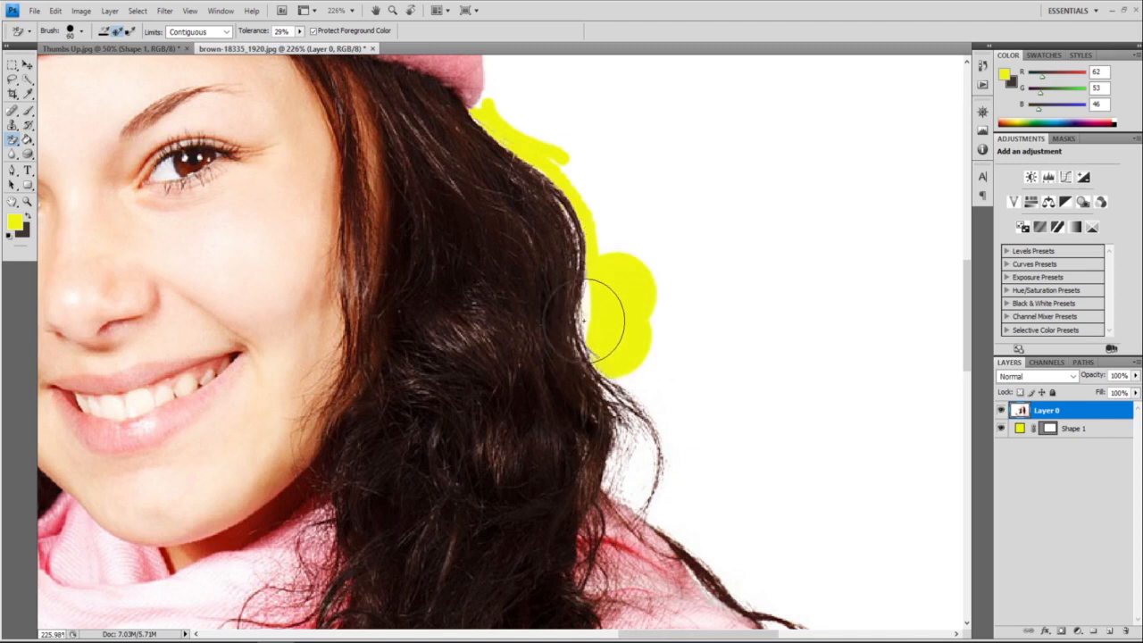
mouse_move(634, 416)
mouse_down()
mouse_move(634, 464)
mouse_move(651, 406)
mouse_move(633, 366)
mouse_up()
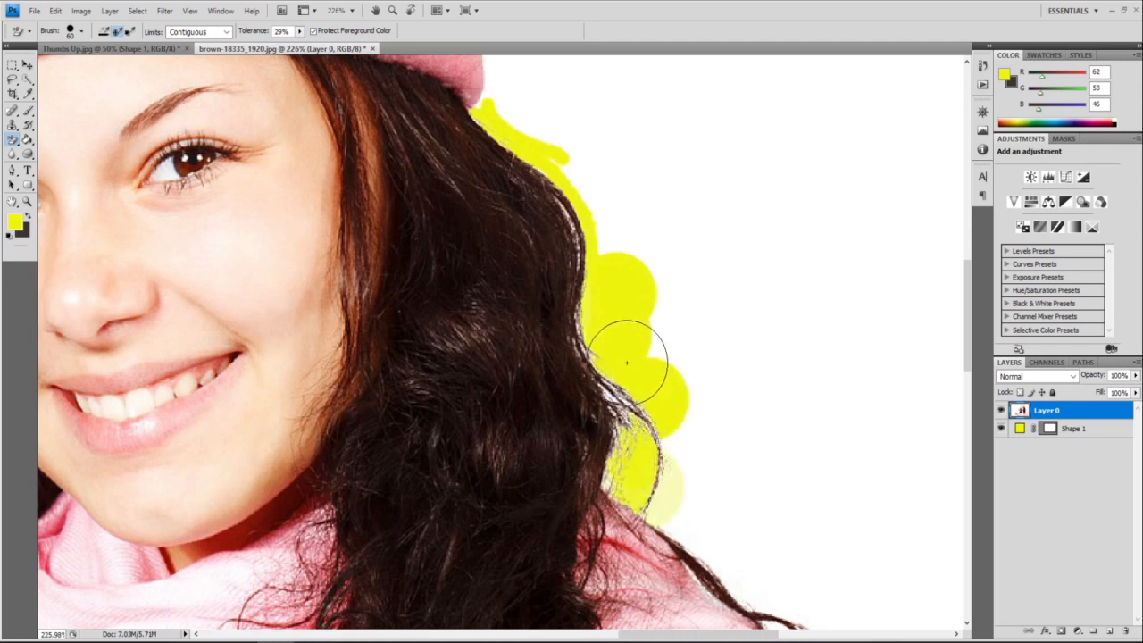
drag(684, 446, 679, 500)
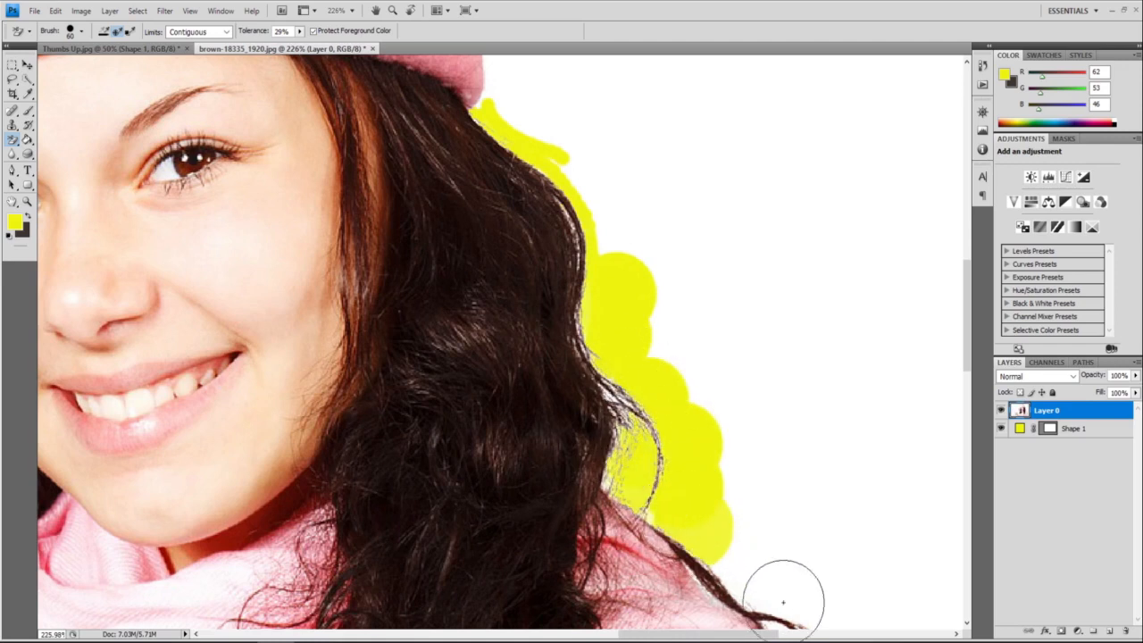
mouse_move(728, 560)
mouse_down()
mouse_move(768, 590)
mouse_move(843, 613)
mouse_up()
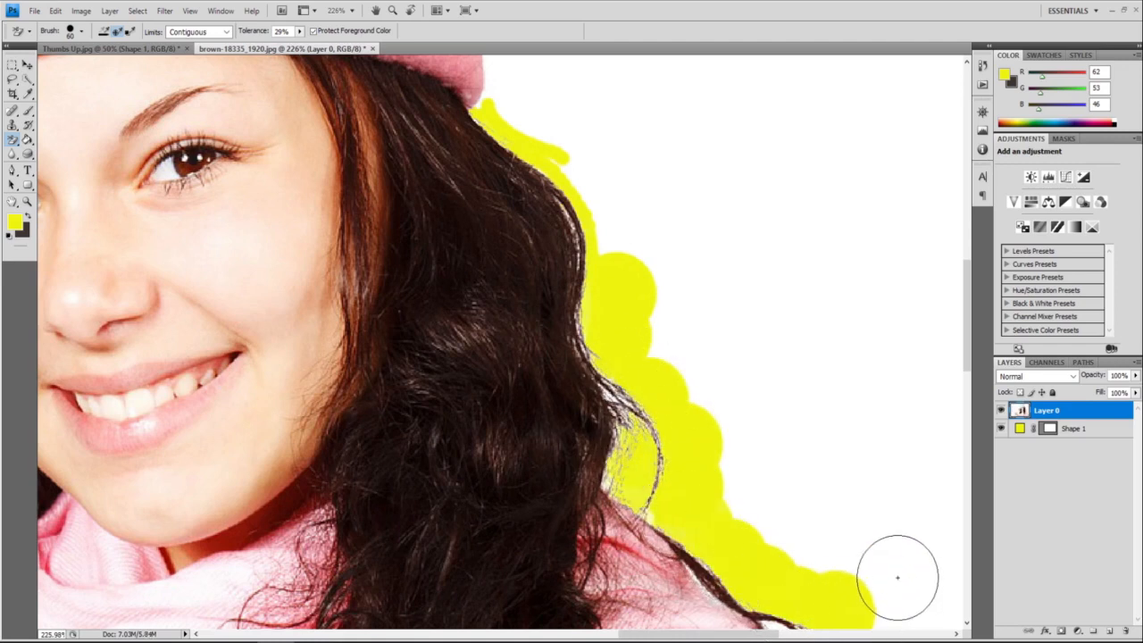
Step: Erase the white along the sweater's shoulder and upper sleeve with a 20 px Background Eraser at 11% tolerance
scroll(835, 543, down, 1)
scroll(834, 543, down, 5)
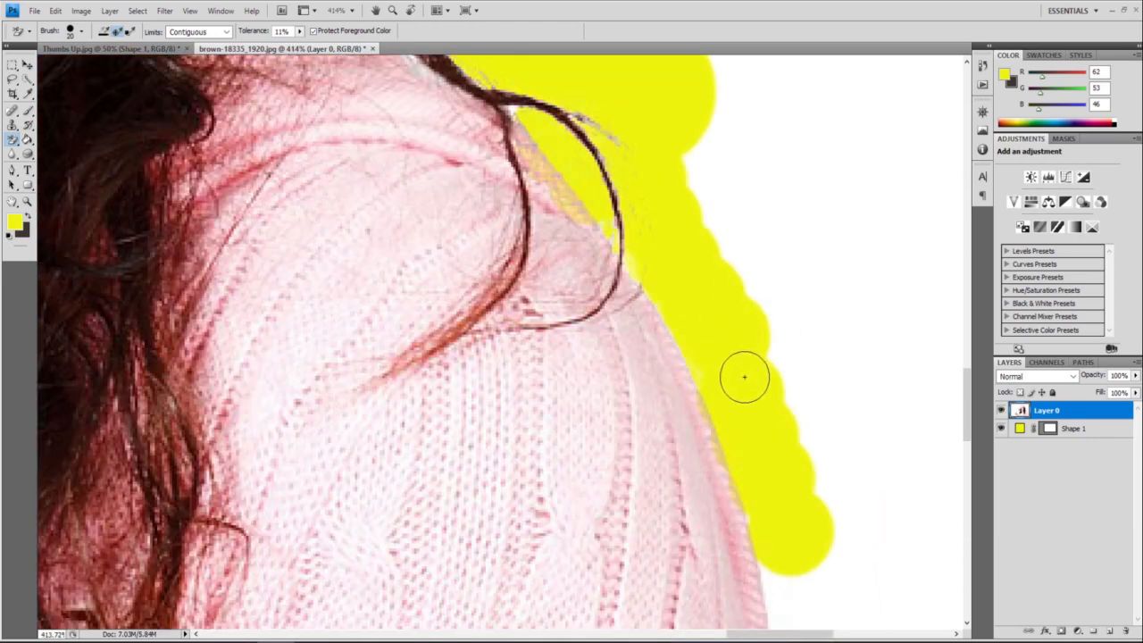
scroll(742, 378, down, 3)
scroll(761, 383, down, 6)
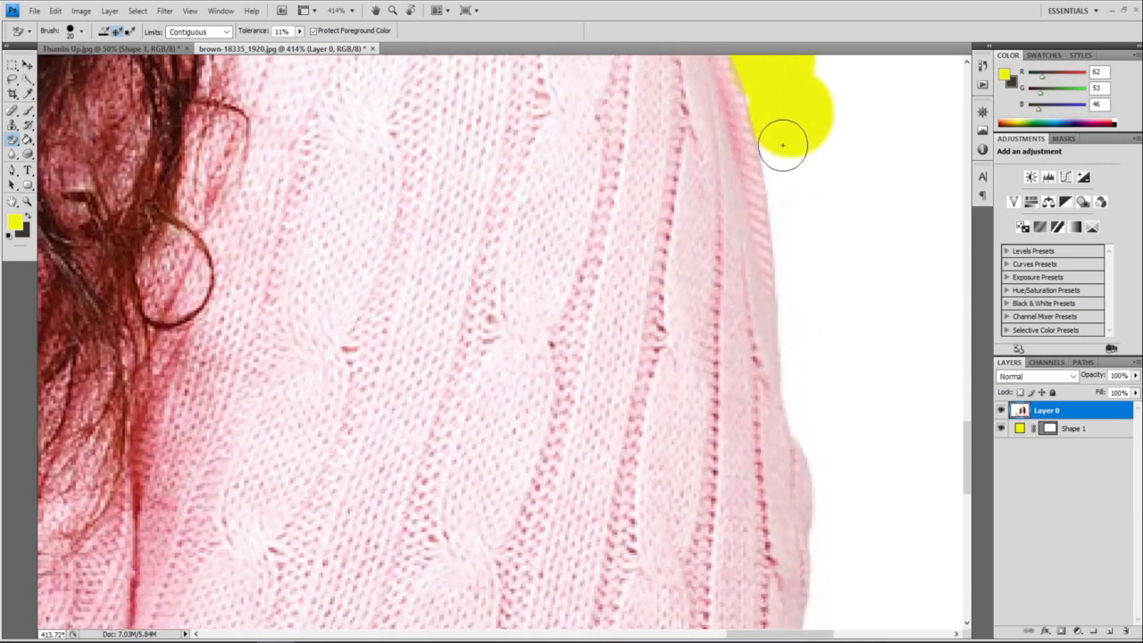
mouse_move(789, 169)
mouse_down()
mouse_move(804, 305)
mouse_move(791, 255)
mouse_move(791, 298)
mouse_up()
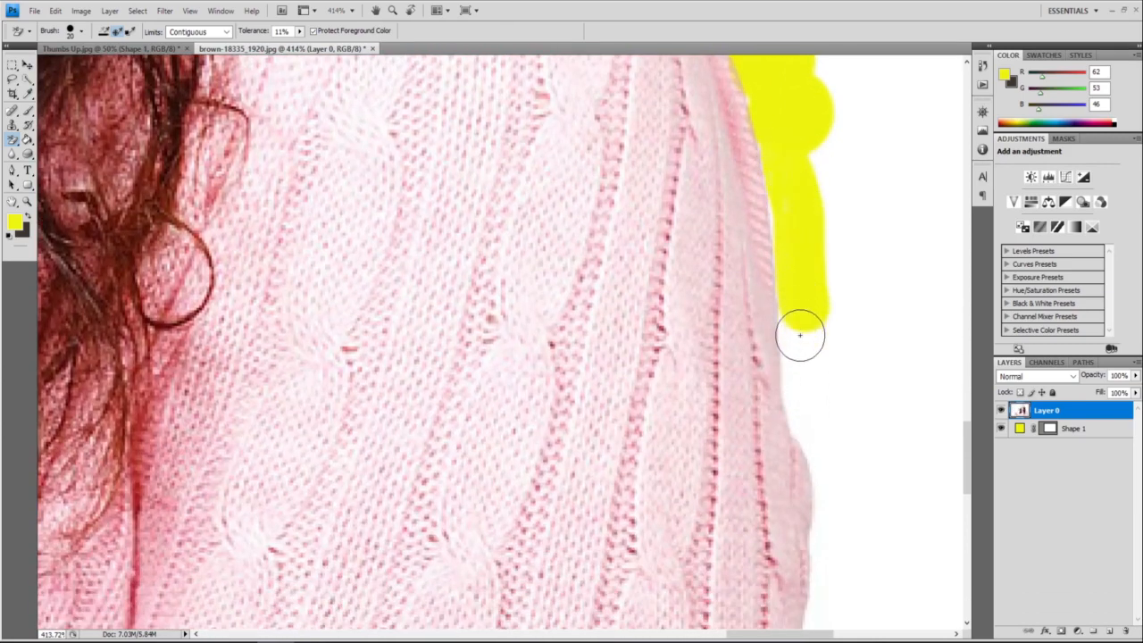
mouse_move(804, 336)
mouse_down()
mouse_move(795, 343)
mouse_move(837, 487)
mouse_up()
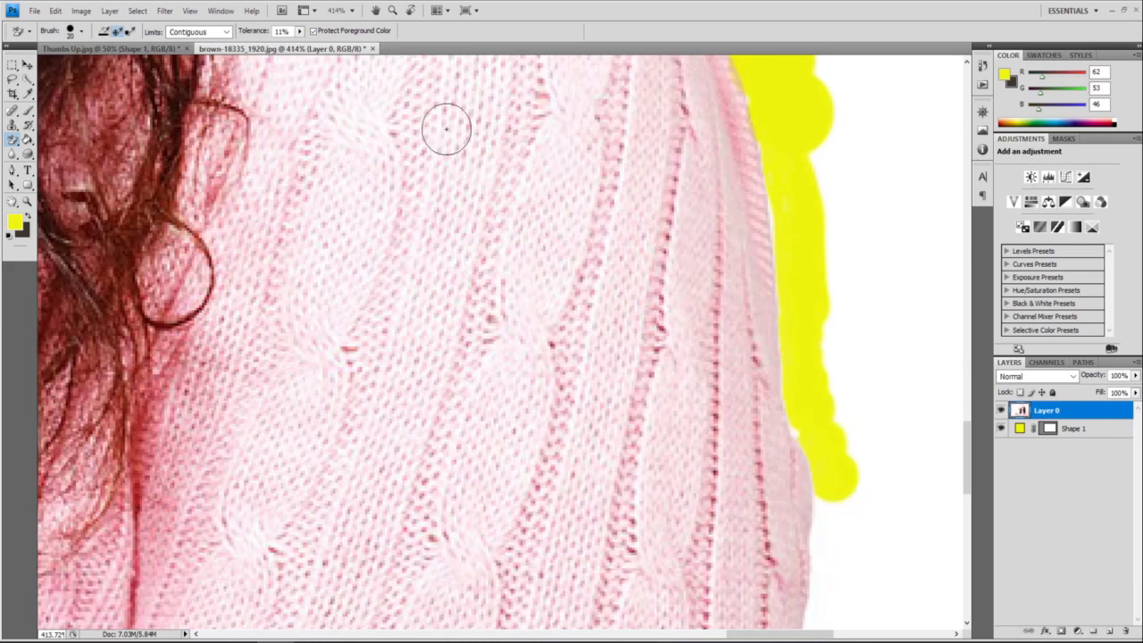
Step: Continue erasing the white down the edge of the lower sweater sleeve with the 20 px brush
scroll(888, 397, down, 6)
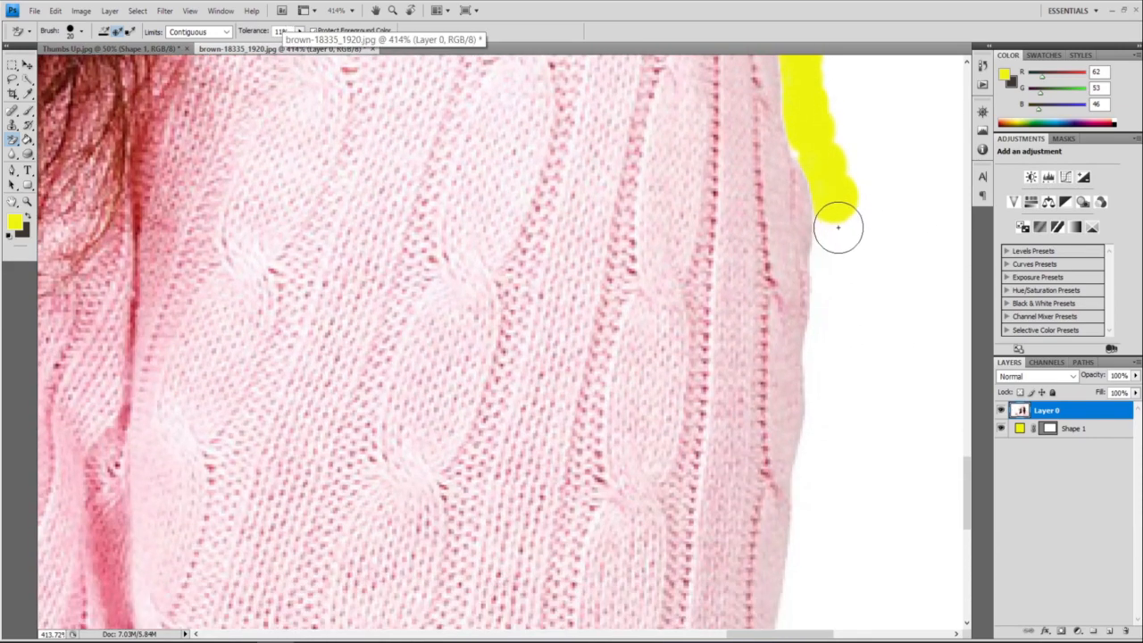
mouse_move(837, 224)
mouse_down()
mouse_move(835, 331)
mouse_move(831, 267)
mouse_move(829, 296)
mouse_up()
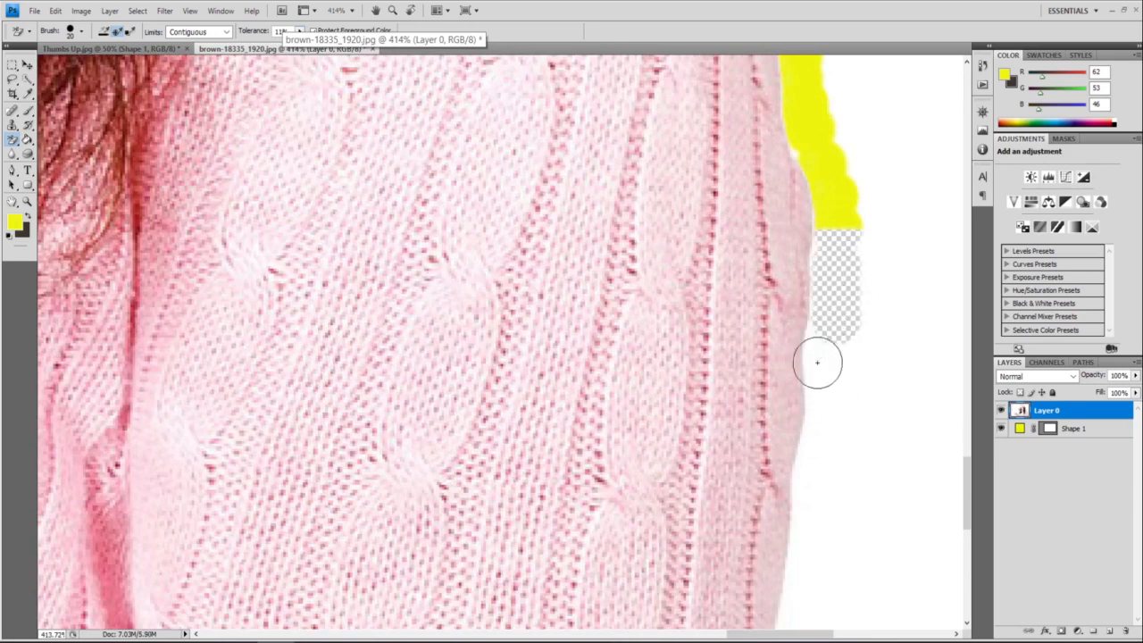
drag(830, 360, 814, 535)
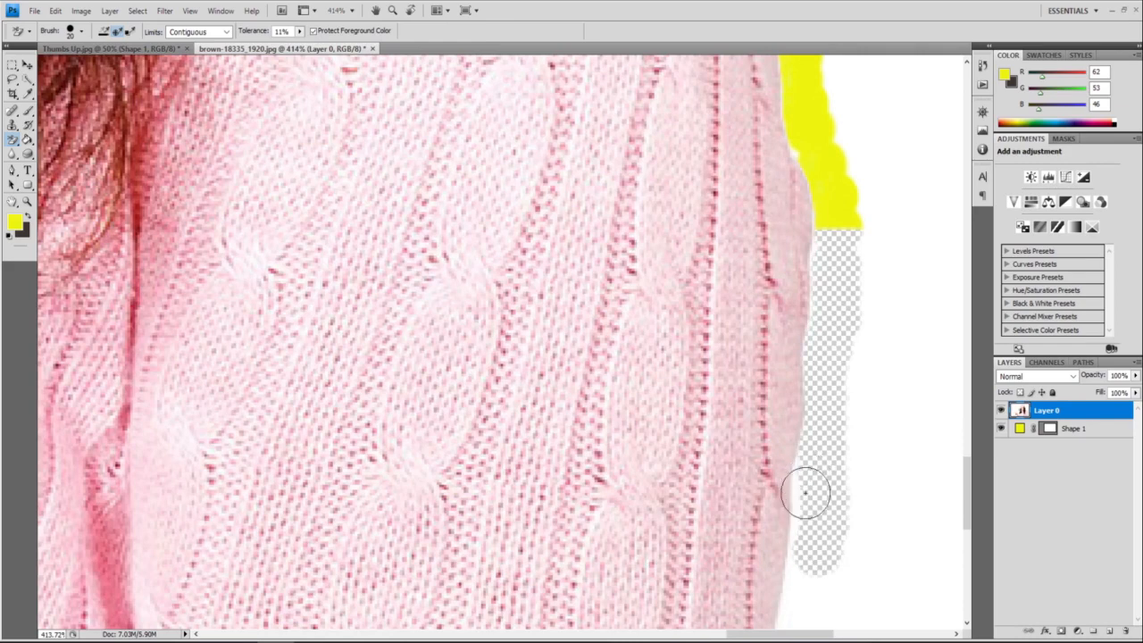
drag(795, 630, 809, 426)
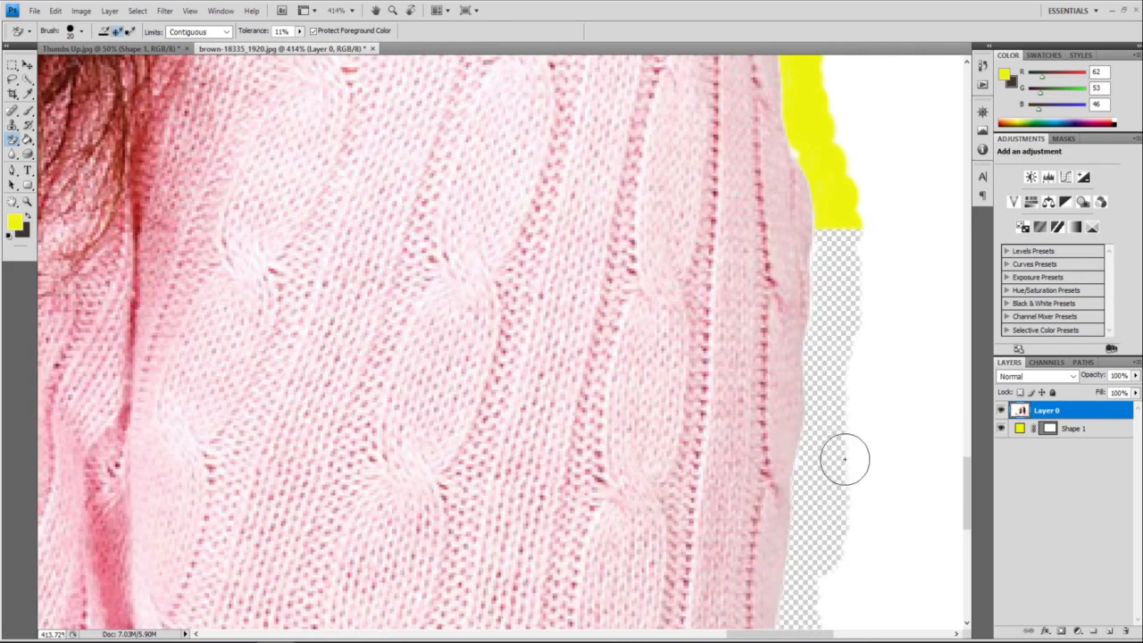
Step: Use the Quick Selection tool with a 20 px brush to select the white backdrop beside and above the beret
key(ctrl+0)
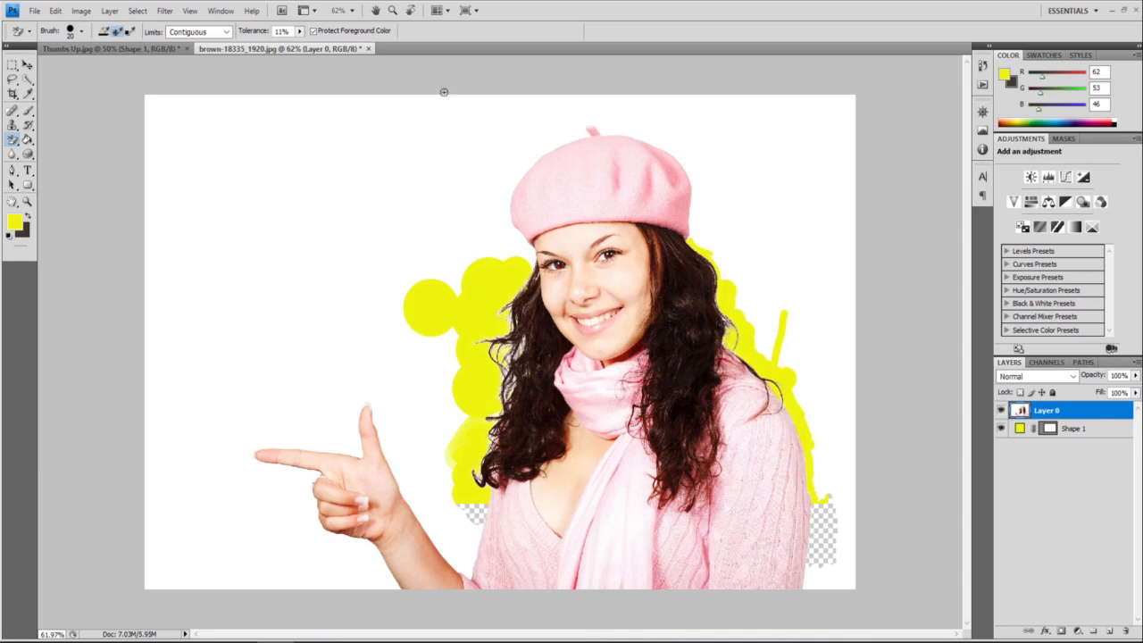
click(30, 80)
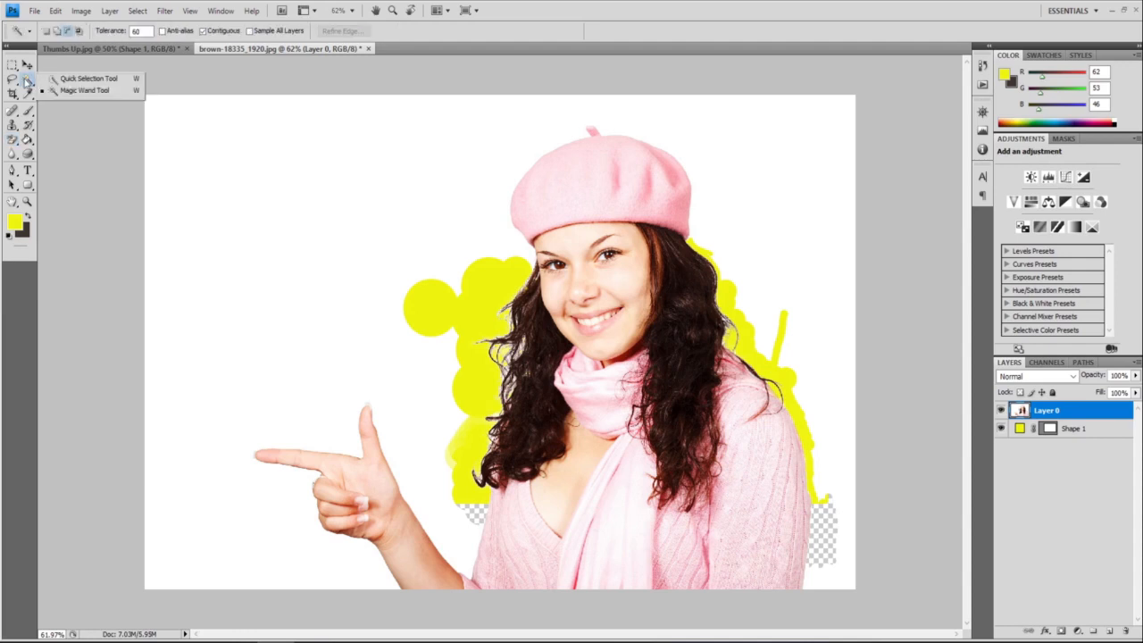
click(85, 79)
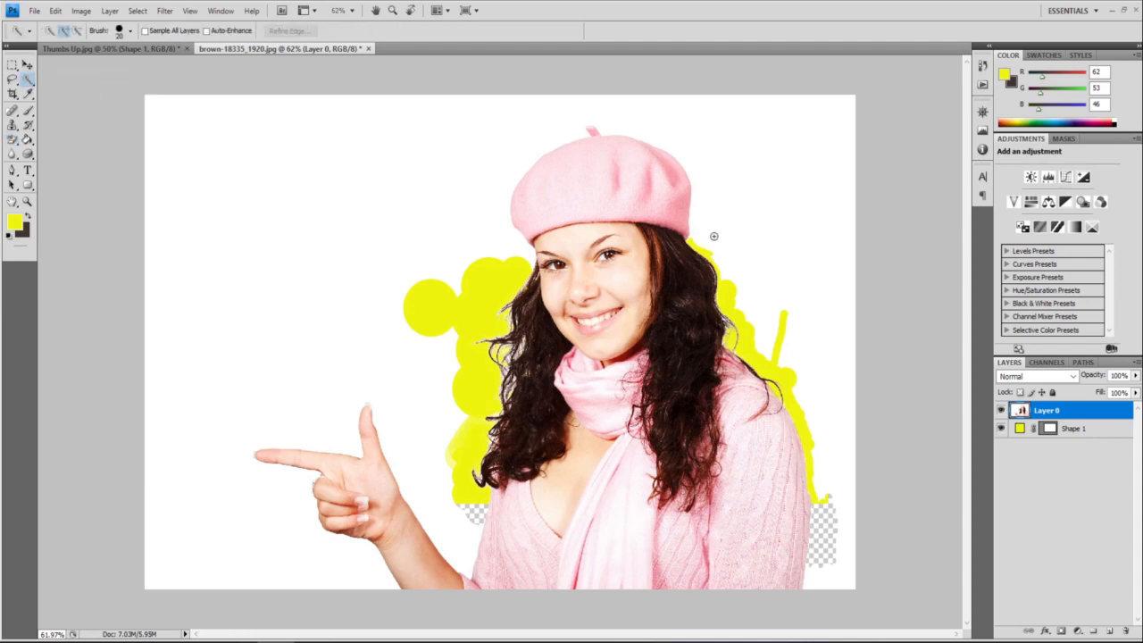
scroll(717, 236, up, 8)
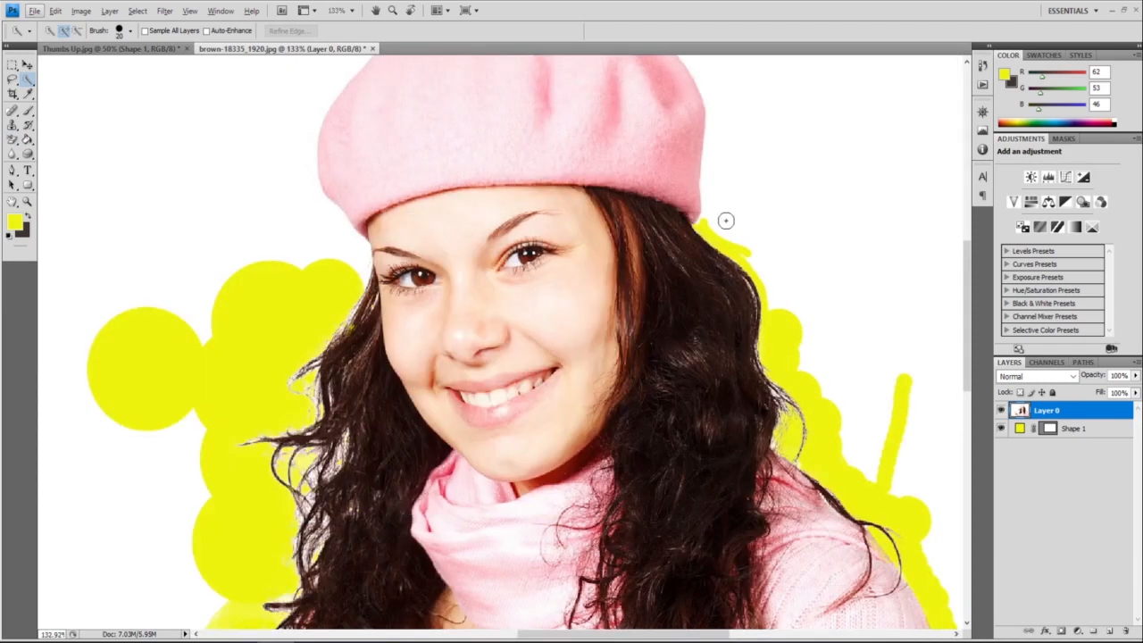
drag(716, 169, 726, 210)
drag(724, 101, 756, 123)
scroll(849, 259, up, 3)
scroll(850, 273, up, 5)
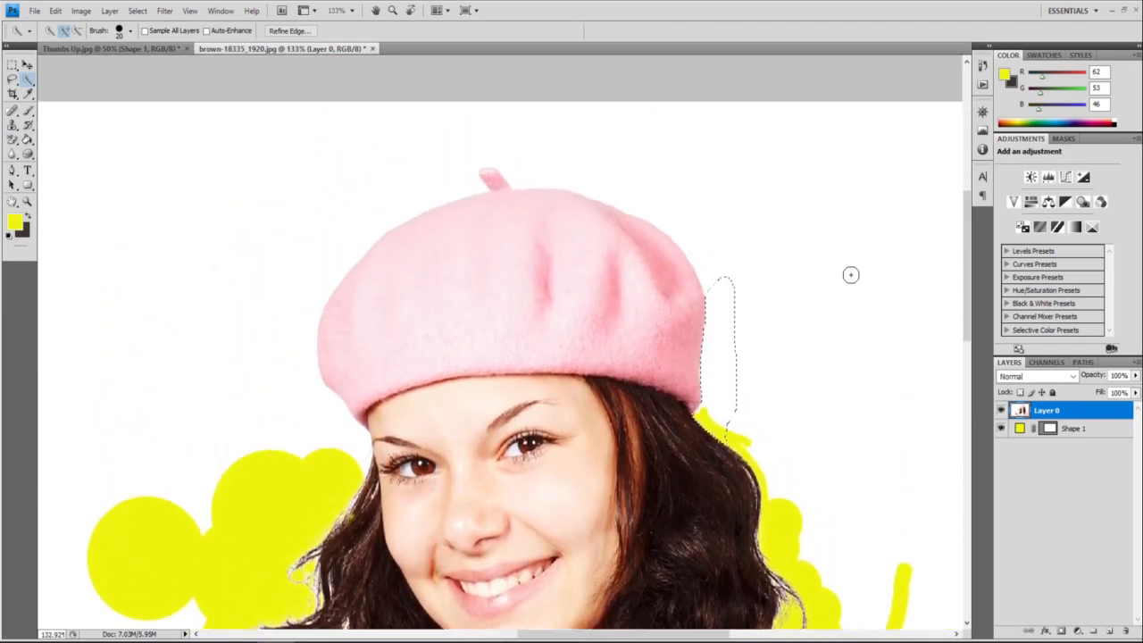
drag(687, 242, 733, 315)
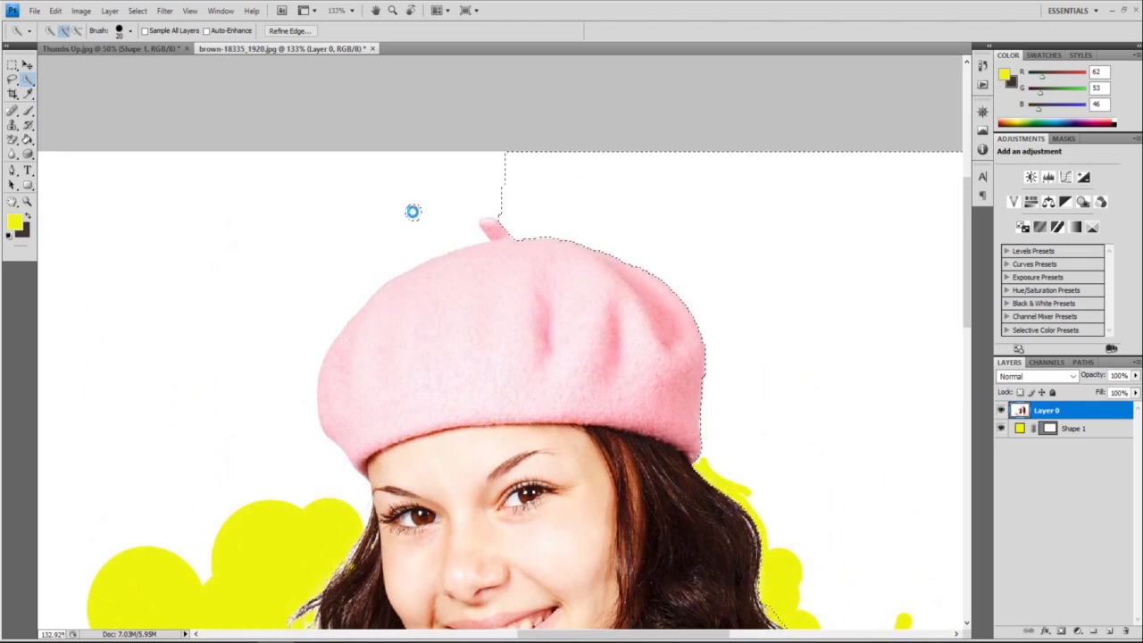
Step: Extend the selection past the beret's stalk over the backdrop on its other side, and undo the last stroke
mouse_move(395, 251)
mouse_down()
mouse_move(313, 284)
mouse_move(277, 326)
mouse_move(313, 265)
mouse_up()
mouse_move(247, 439)
mouse_down()
mouse_move(275, 465)
mouse_move(470, 412)
mouse_up()
key(ctrl+z)
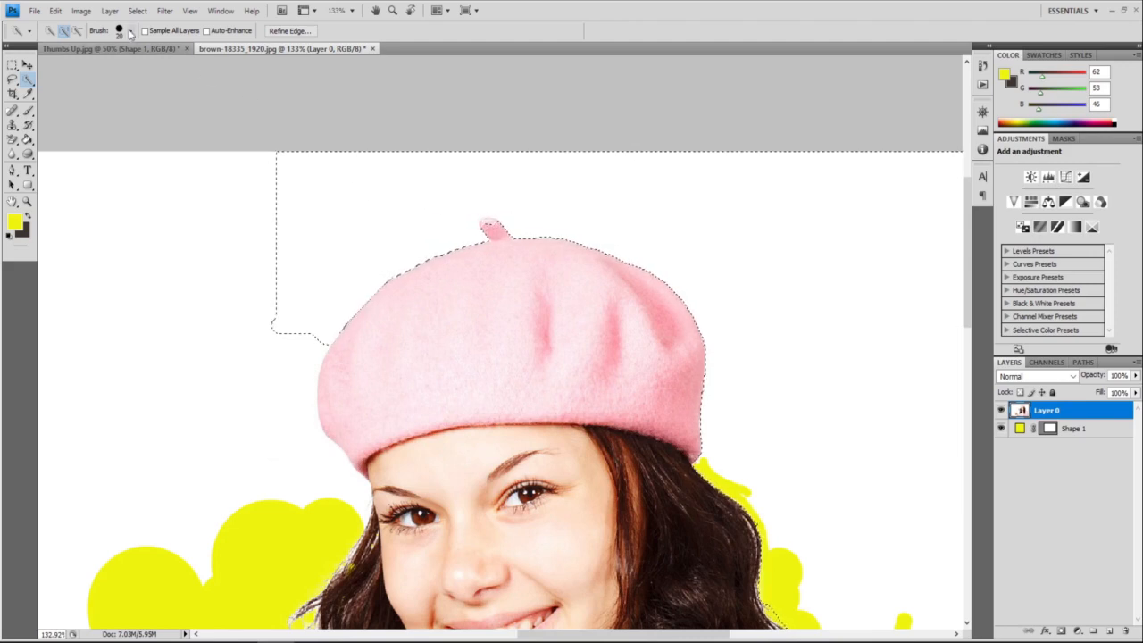
Step: Try to extend the Quick Selection down the backdrop beside the beret with a 50 px brush, and undo the stroke
click(77, 30)
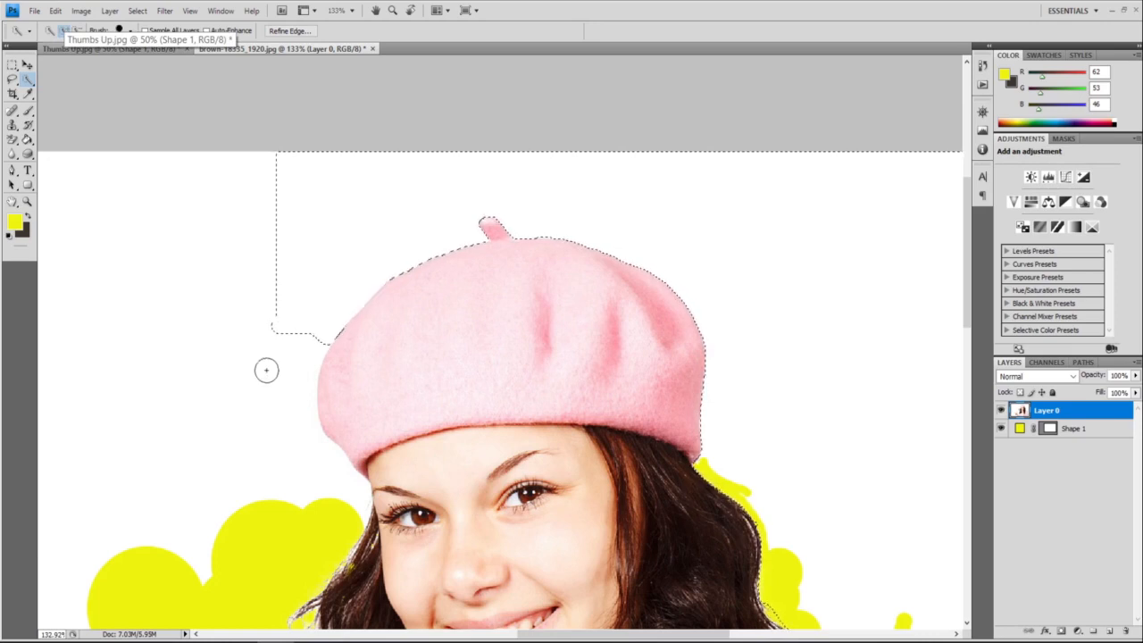
mouse_move(282, 364)
mouse_down()
mouse_move(278, 426)
mouse_move(293, 467)
mouse_up()
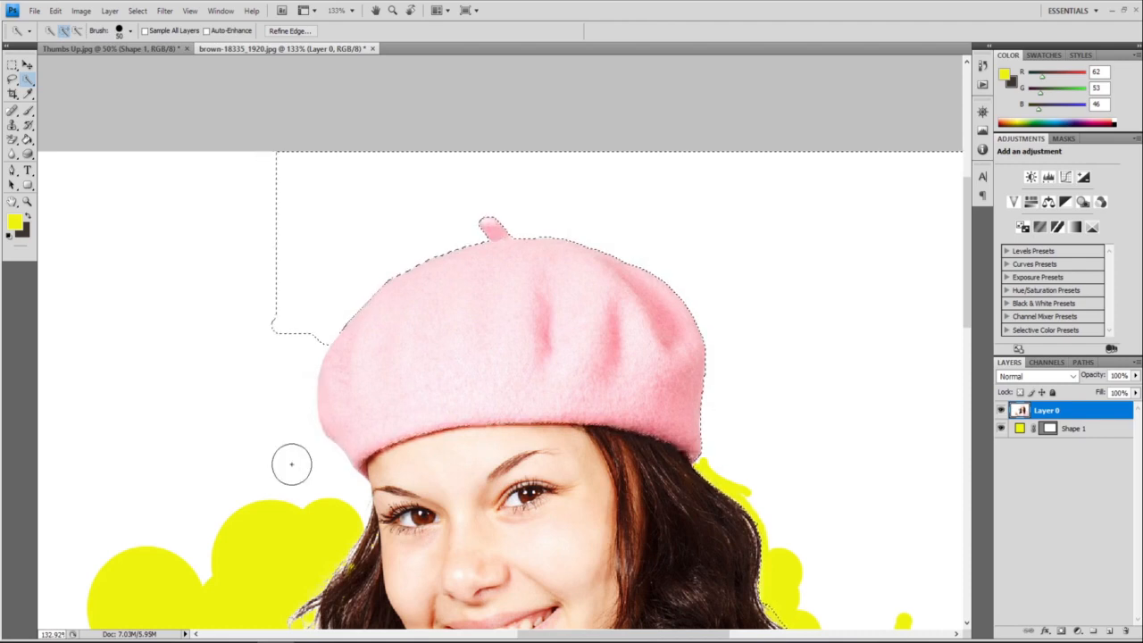
click(271, 366)
click(277, 421)
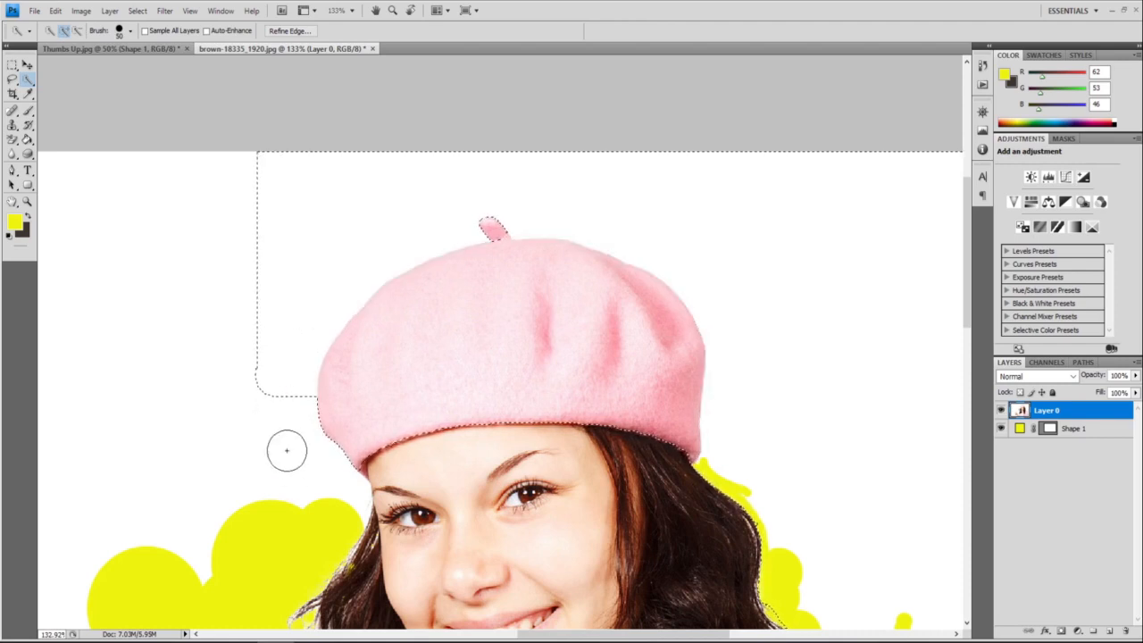
key(ctrl+z)
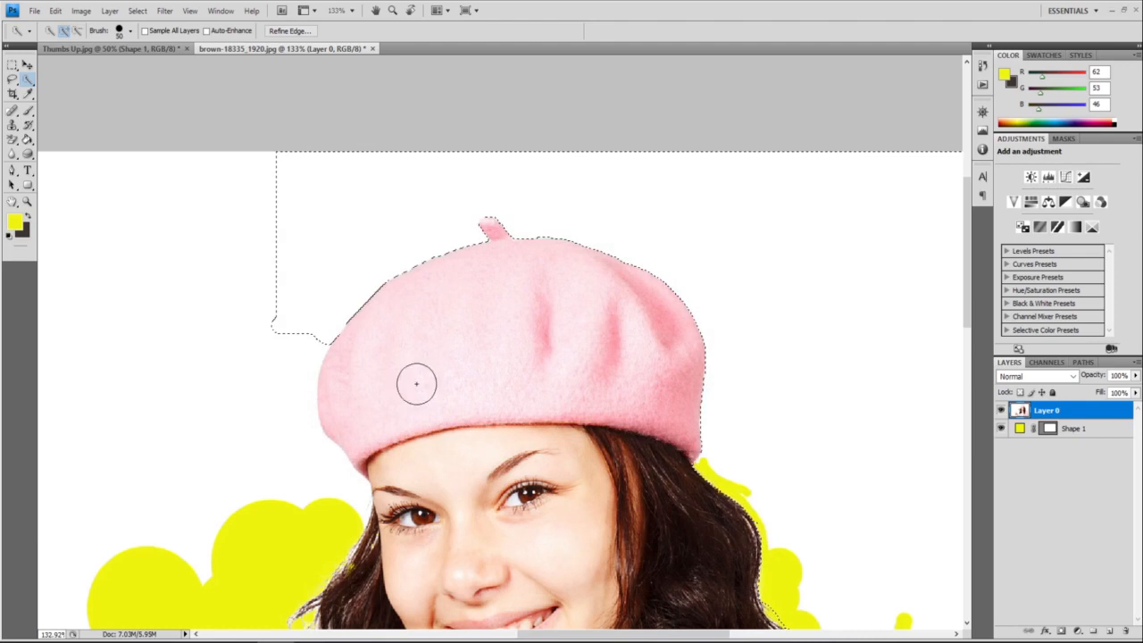
Step: Clear the selection and erase the white along the beret's edge down to the forehead with a 20 px Background Eraser at 11% tolerance
click(13, 140)
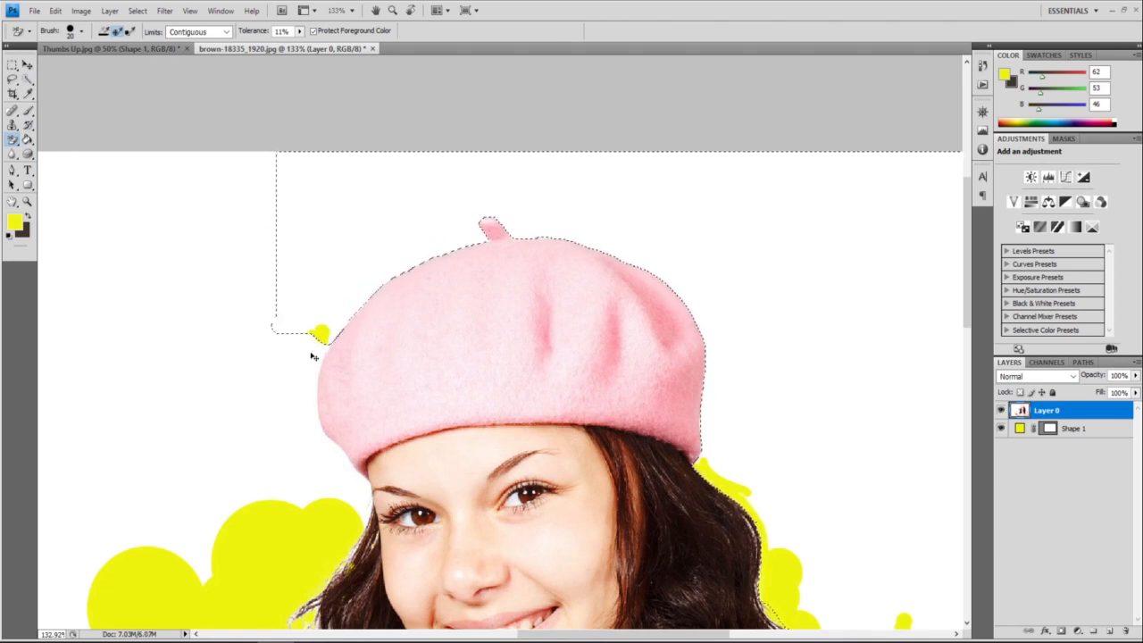
key(ctrl+d)
mouse_move(320, 345)
mouse_down()
mouse_move(291, 444)
mouse_move(312, 474)
mouse_up()
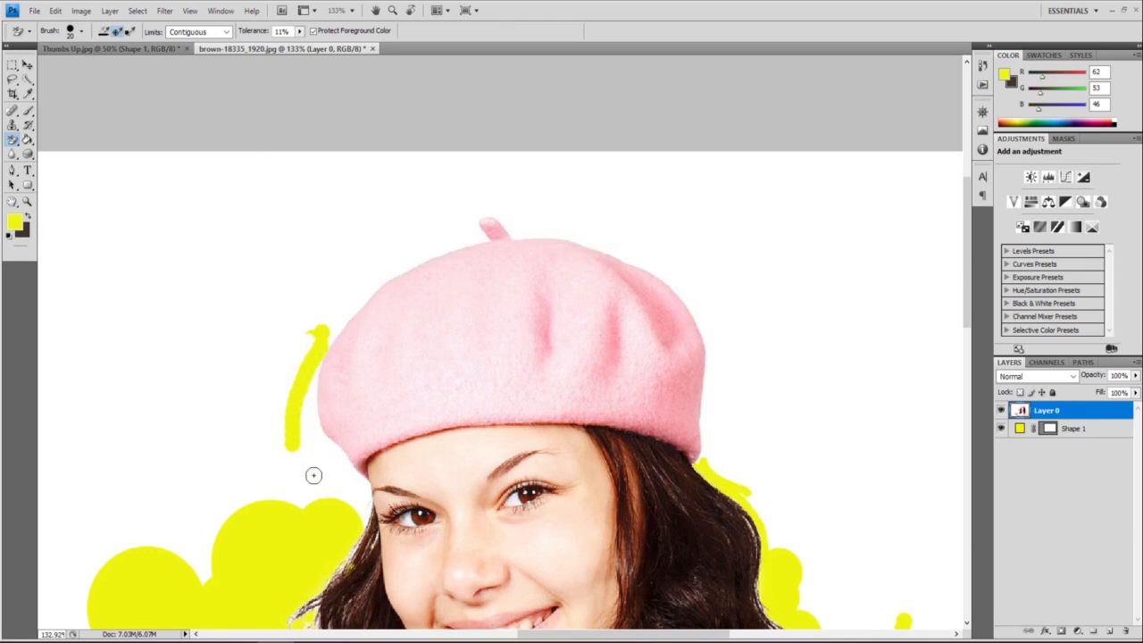
mouse_move(285, 359)
mouse_down()
mouse_move(304, 412)
mouse_move(310, 358)
mouse_move(314, 422)
mouse_move(312, 339)
mouse_up()
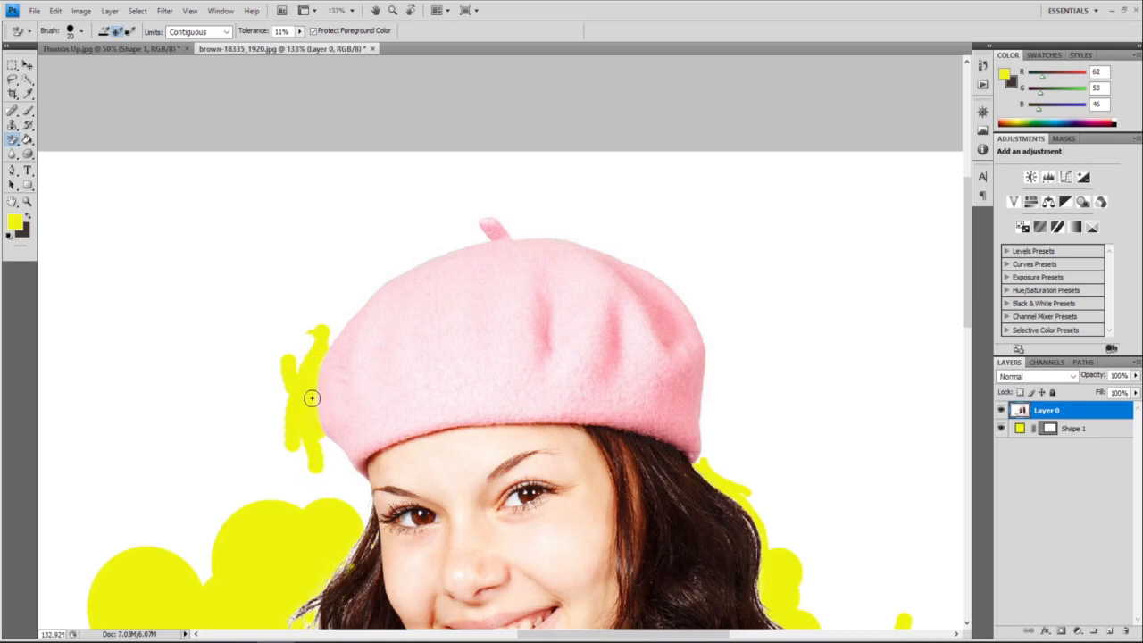
mouse_move(324, 434)
mouse_down()
mouse_move(365, 494)
mouse_move(354, 520)
mouse_move(349, 511)
mouse_move(355, 524)
mouse_move(357, 496)
mouse_move(354, 532)
mouse_move(374, 472)
mouse_move(359, 488)
mouse_move(333, 434)
mouse_move(375, 487)
mouse_move(366, 518)
mouse_up()
Step: Undo the last stroke at the forehead and erase the white along the beret's upper edge and stalk with a 45 px brush
key(])
key(])
key(])
key(])
key(])
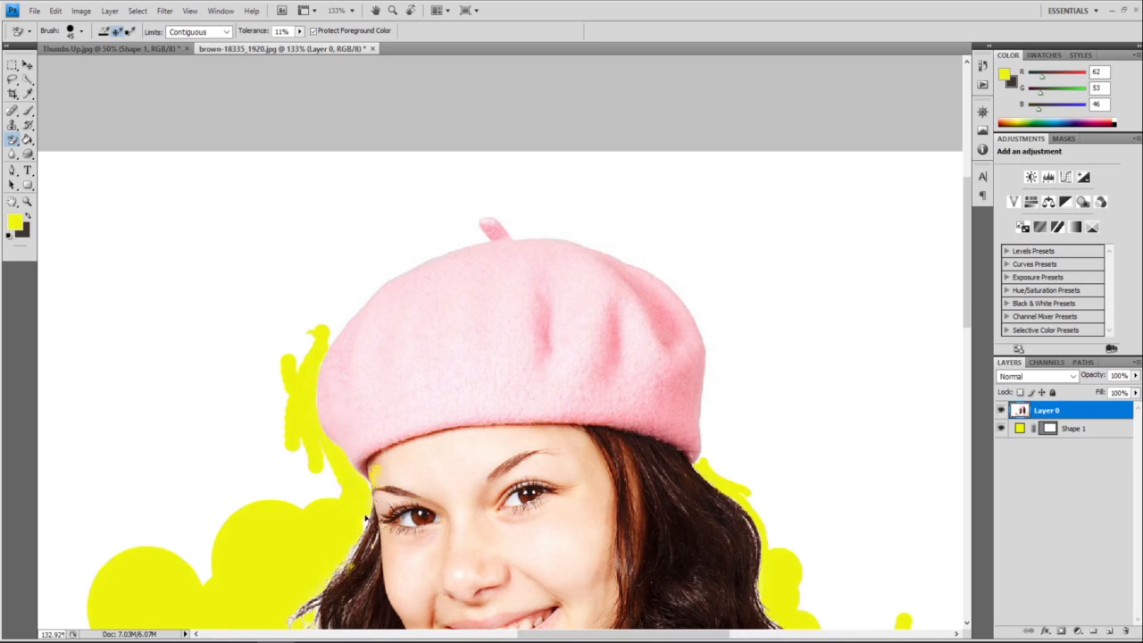
key(ctrl+z)
mouse_move(365, 288)
mouse_down()
mouse_move(282, 402)
mouse_move(397, 311)
mouse_move(427, 256)
mouse_move(337, 303)
mouse_move(466, 235)
mouse_move(385, 260)
mouse_move(491, 221)
mouse_move(466, 213)
mouse_move(478, 202)
mouse_move(501, 195)
mouse_move(489, 197)
mouse_move(536, 235)
mouse_move(553, 219)
mouse_move(599, 219)
mouse_up()
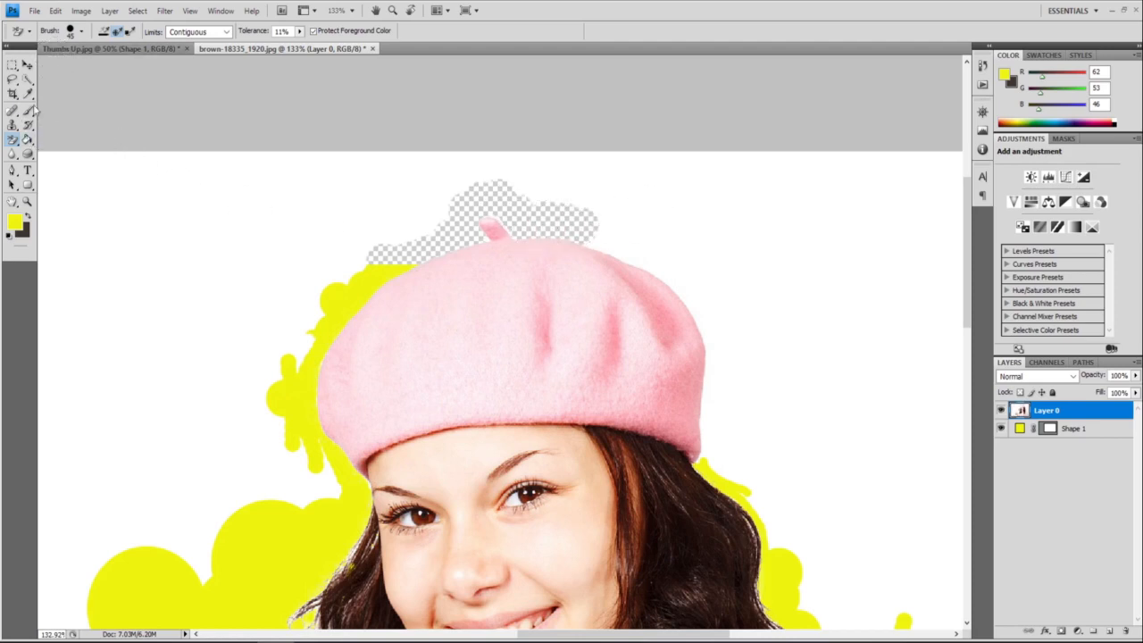
Step: Select the white backdrop above and on both sides of the beret with a 50 px Quick Selection brush and delete it
click(28, 79)
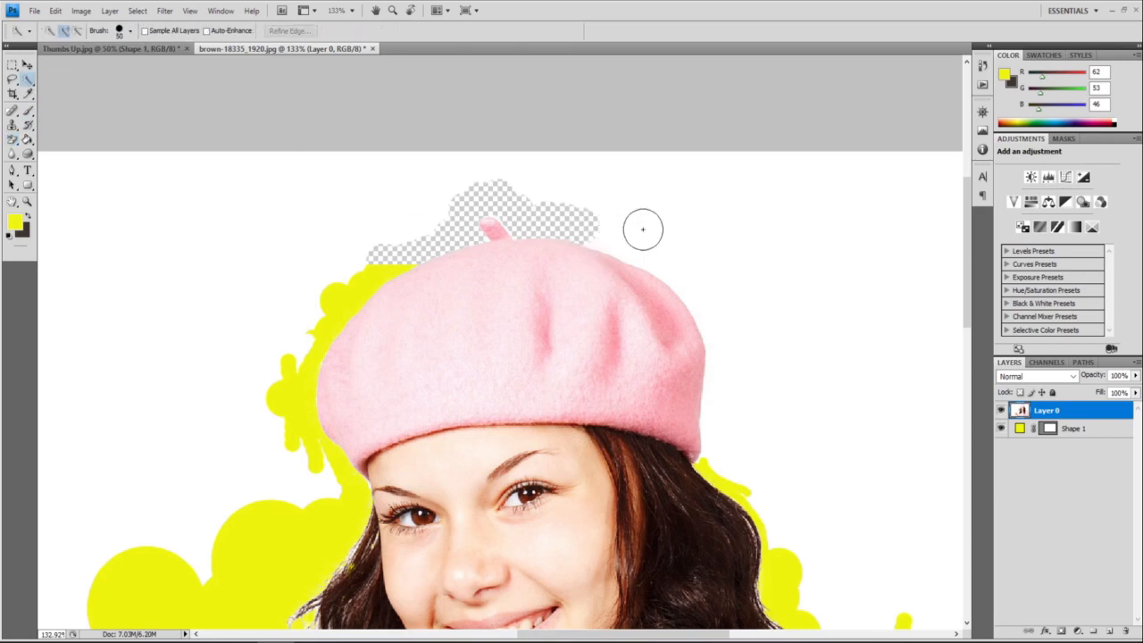
mouse_move(643, 227)
mouse_down()
mouse_move(731, 254)
mouse_move(602, 211)
mouse_move(766, 272)
mouse_move(755, 295)
mouse_move(803, 404)
mouse_move(757, 344)
mouse_move(775, 438)
mouse_up()
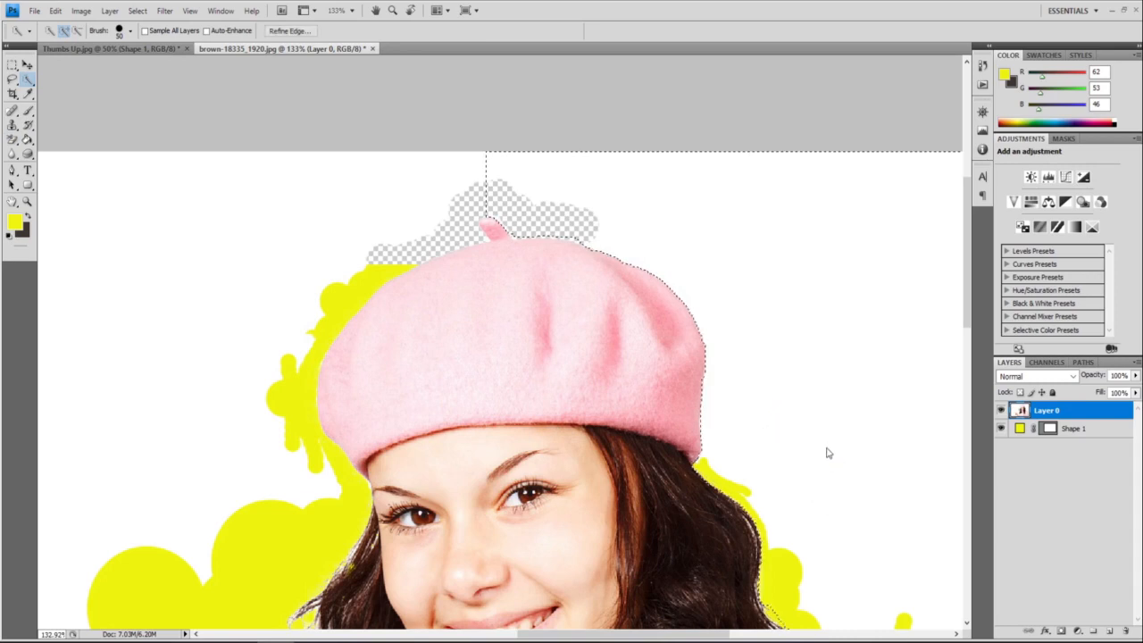
key(Delete)
mouse_move(258, 232)
mouse_down()
mouse_move(404, 231)
mouse_move(375, 222)
mouse_move(241, 318)
mouse_move(462, 216)
mouse_move(234, 343)
mouse_up()
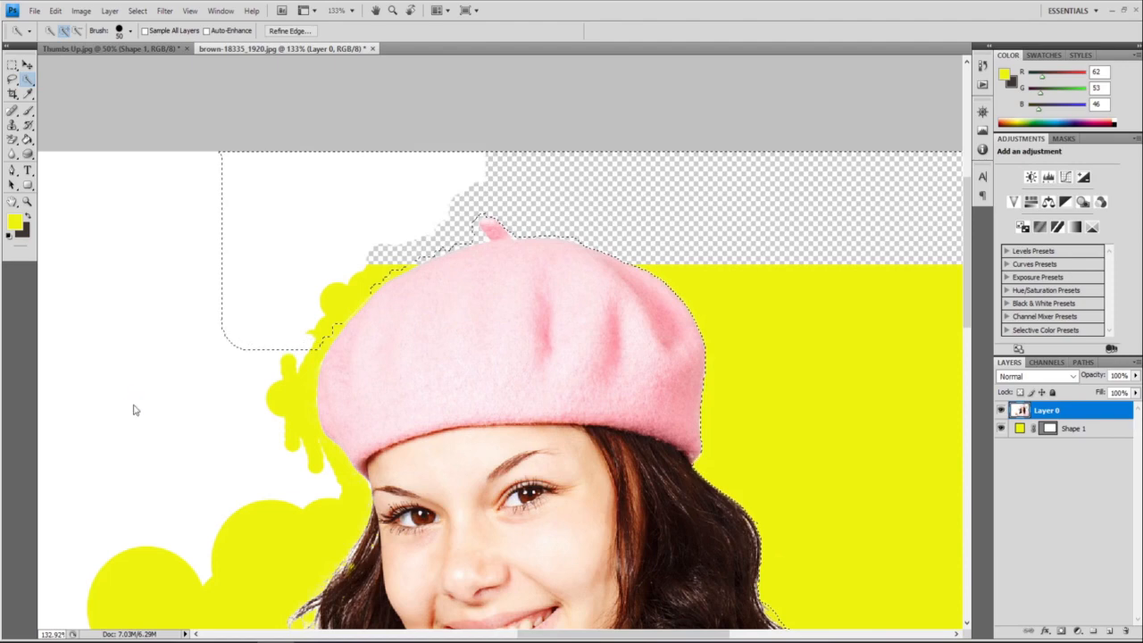
key(Delete)
Step: Select the white area between the raised forearm and the hair with the Quick Selection tool and delete it
scroll(230, 403, down, 5)
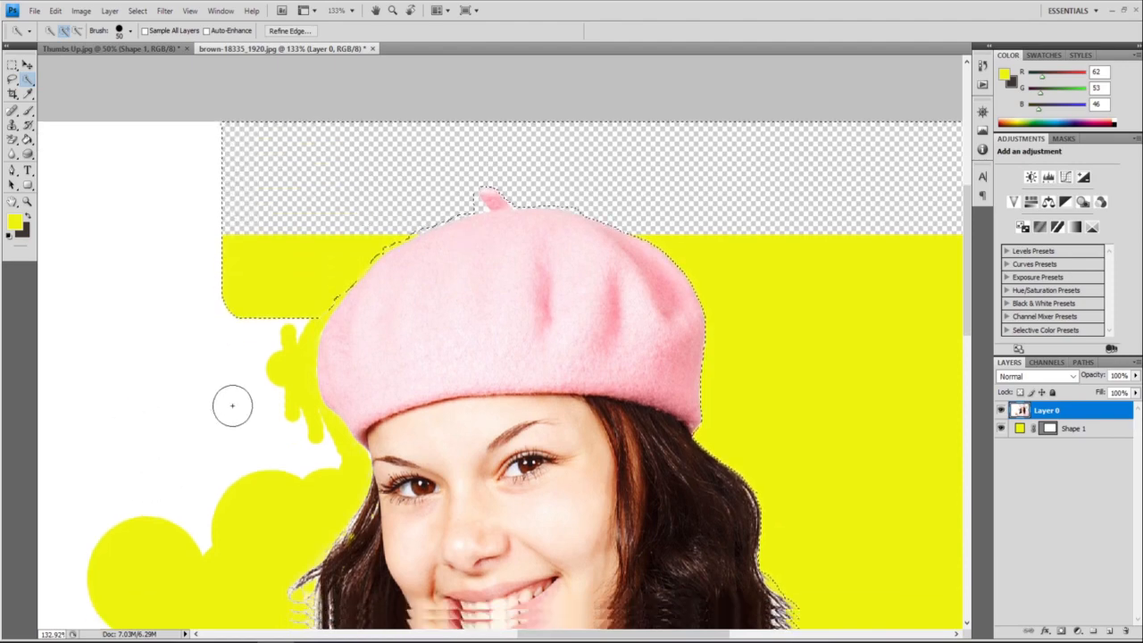
scroll(301, 321, down, 12)
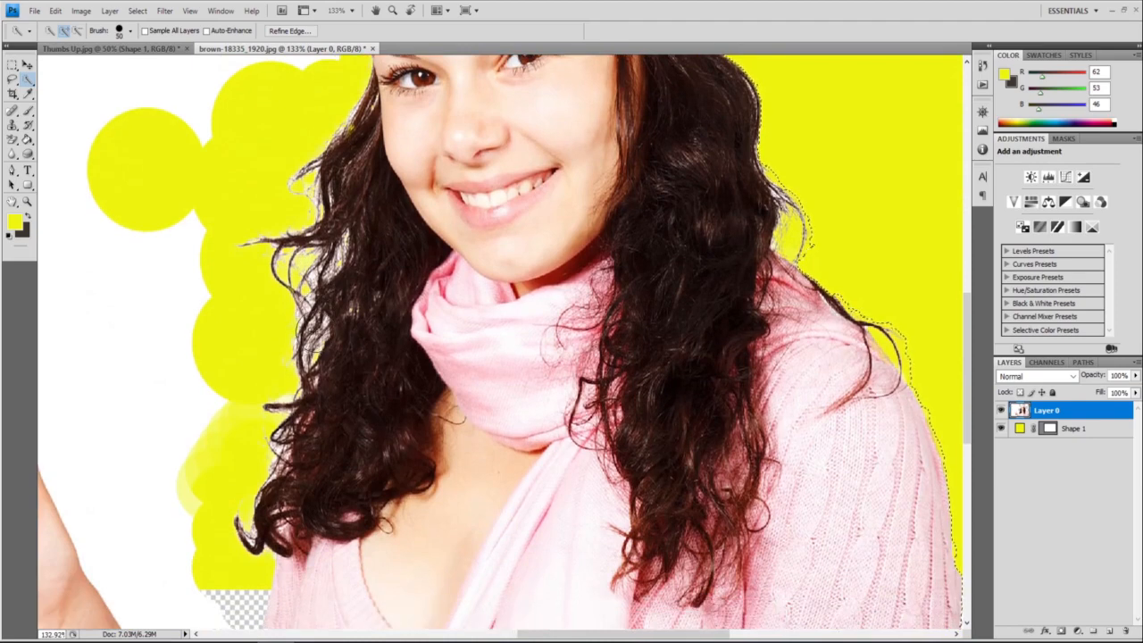
scroll(322, 327, down, 8)
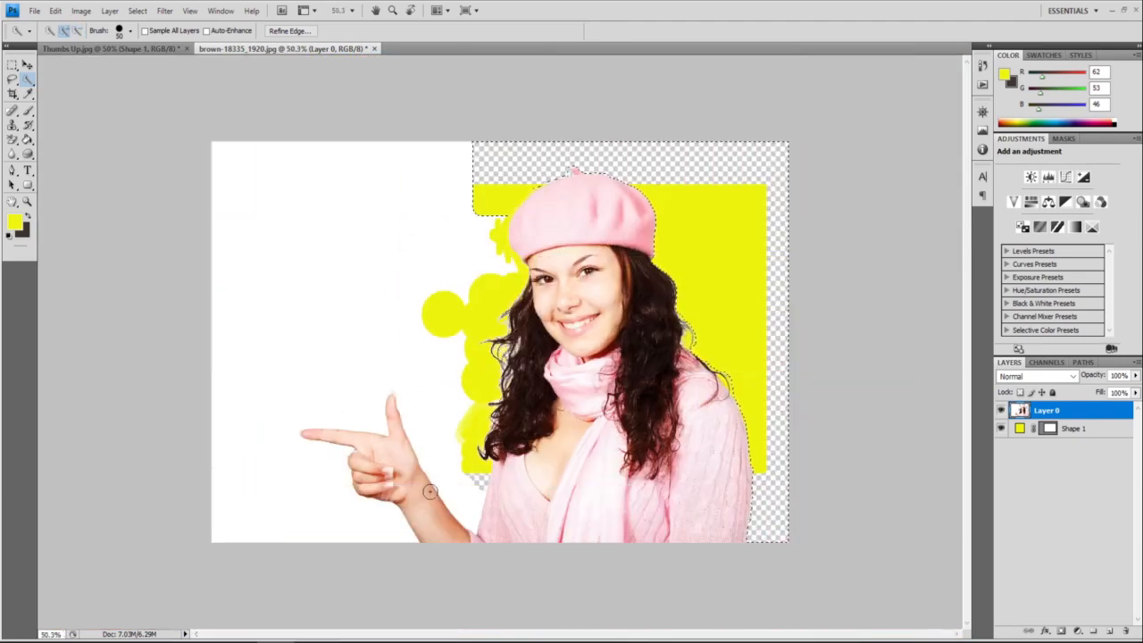
click(462, 506)
drag(450, 489, 414, 357)
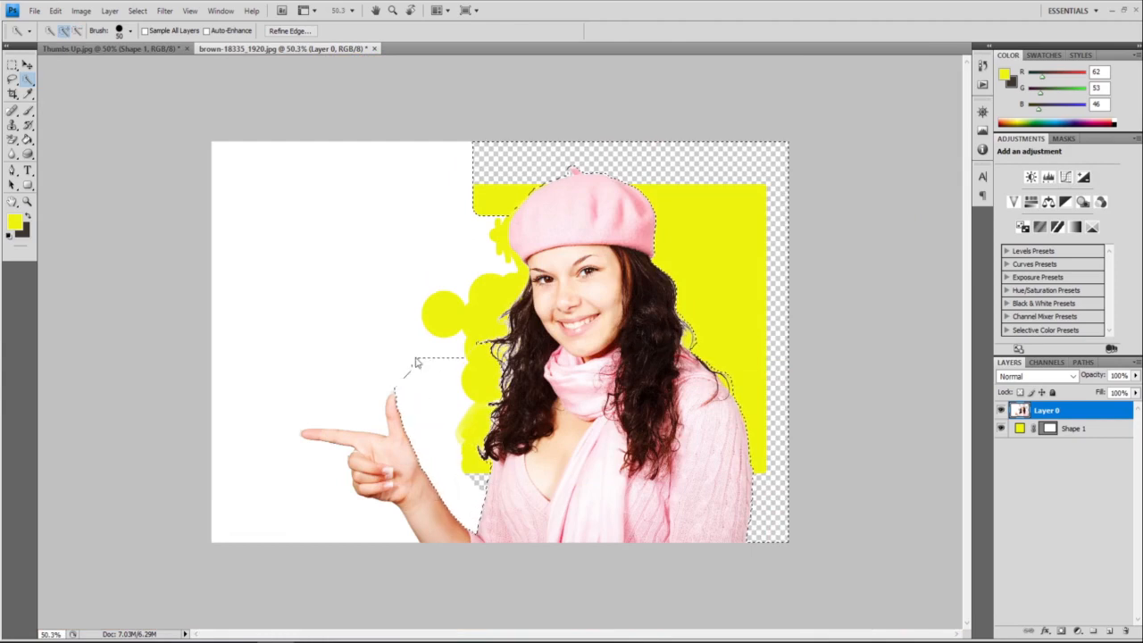
key(Delete)
Step: Select and delete the white between the thumb and pointing finger, and the remaining backdrop beyond the fingertip
click(355, 406)
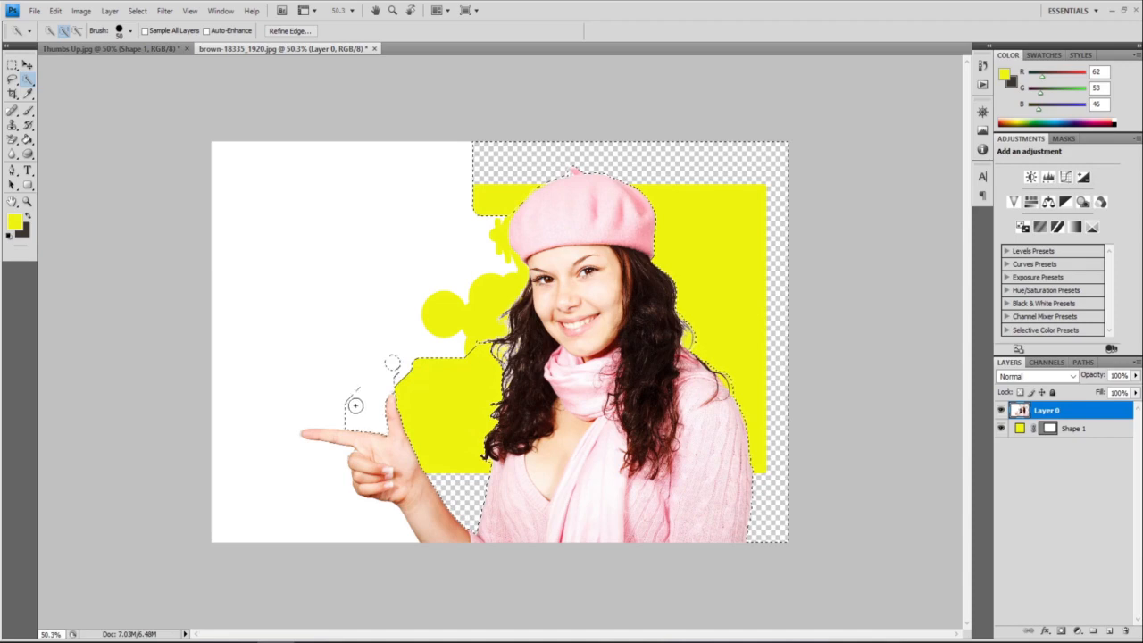
key(Delete)
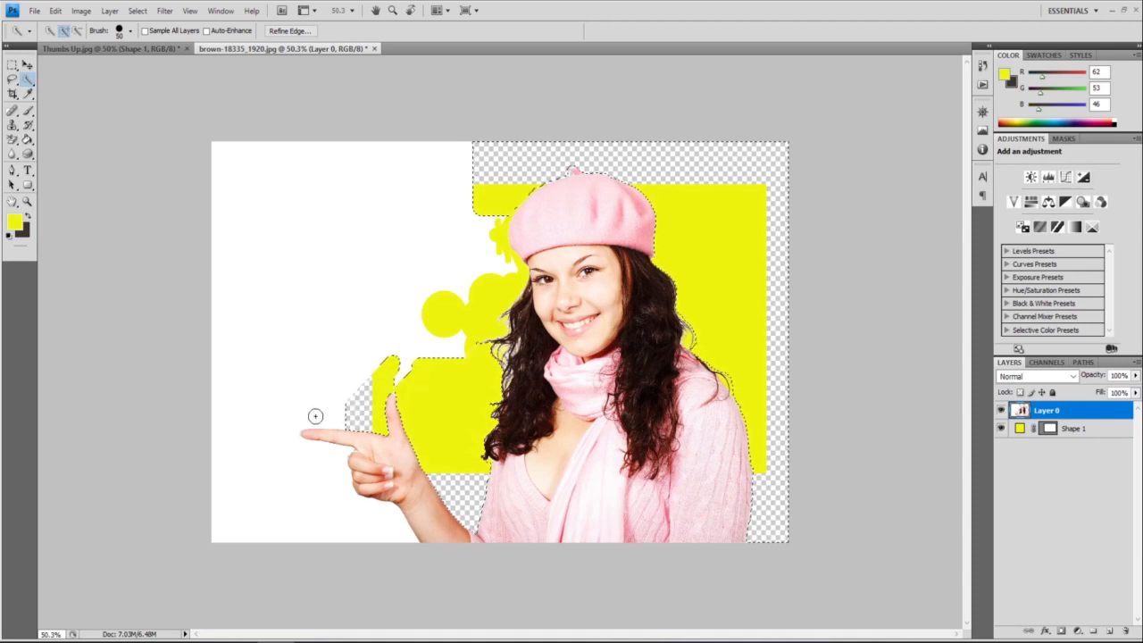
drag(317, 413, 263, 405)
key(Delete)
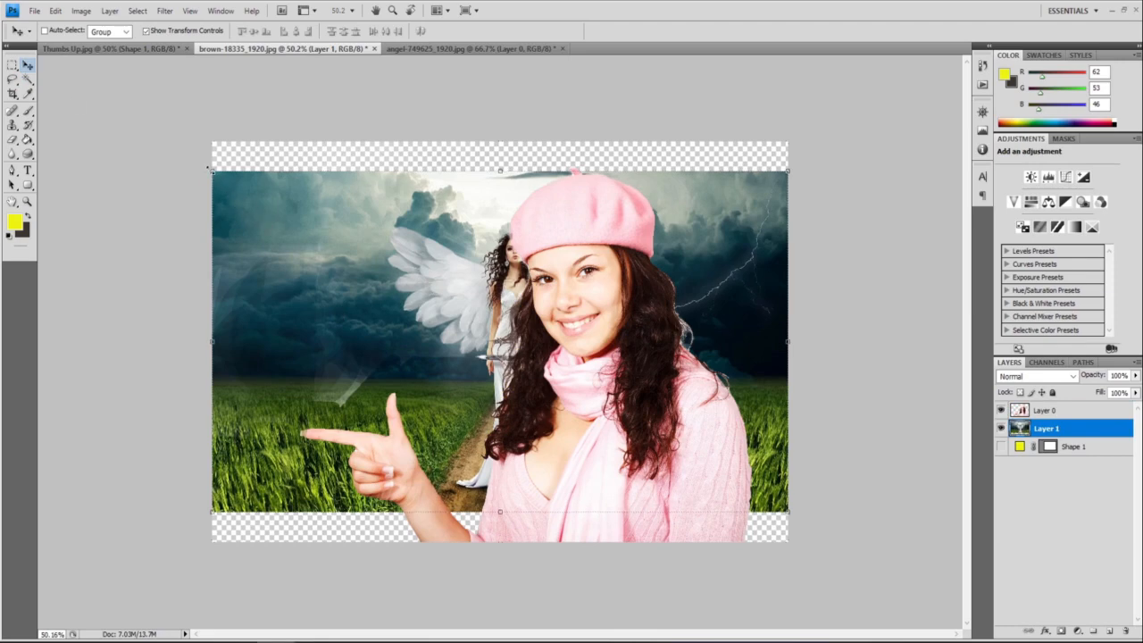
Step: Stretch the stormy field image on Layer 1 to 117.5% height with Free Transform so it covers the whole canvas
key(ctrl+t)
drag(212, 172, 211, 137)
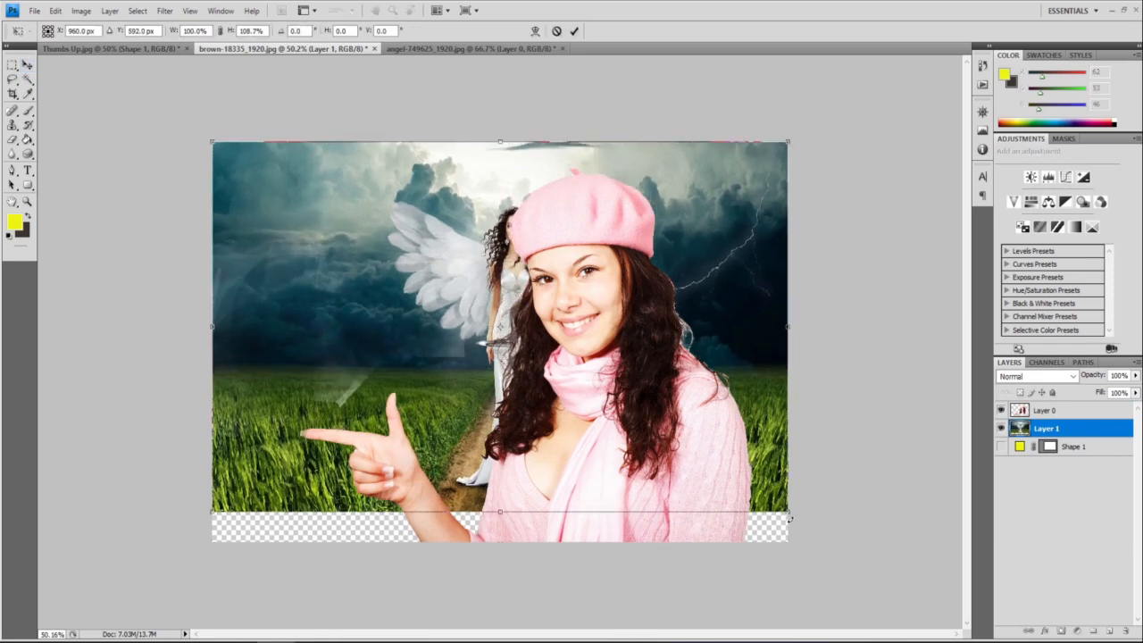
drag(789, 513, 789, 541)
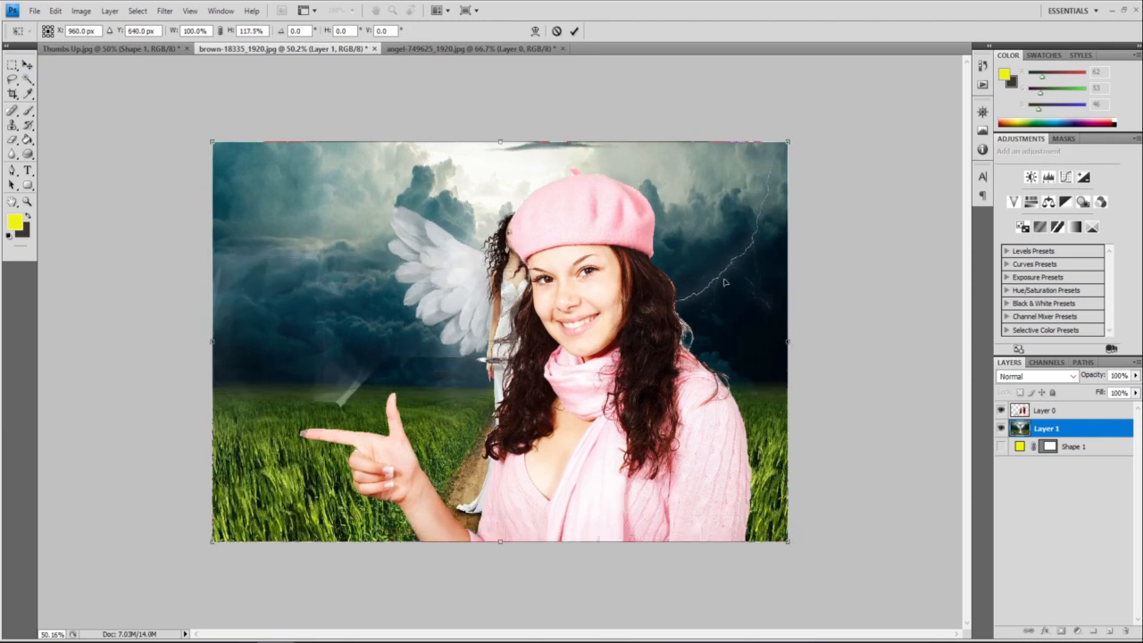